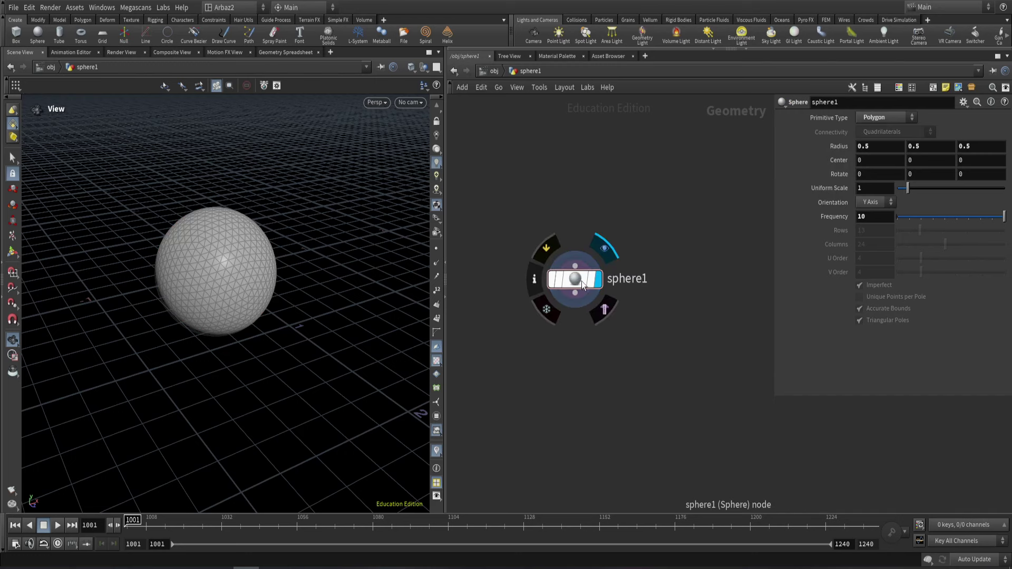
- Add an Attribute Wrangle node connected to the sphere and load its saved "randomize all" preset
click(587, 242)
key(Tab)
text(aw)
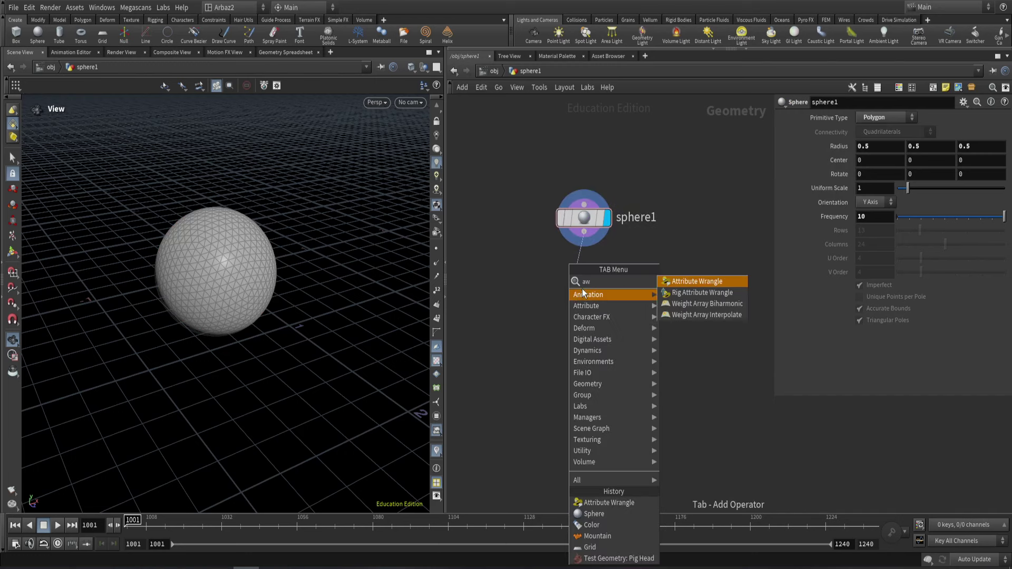
click(675, 282)
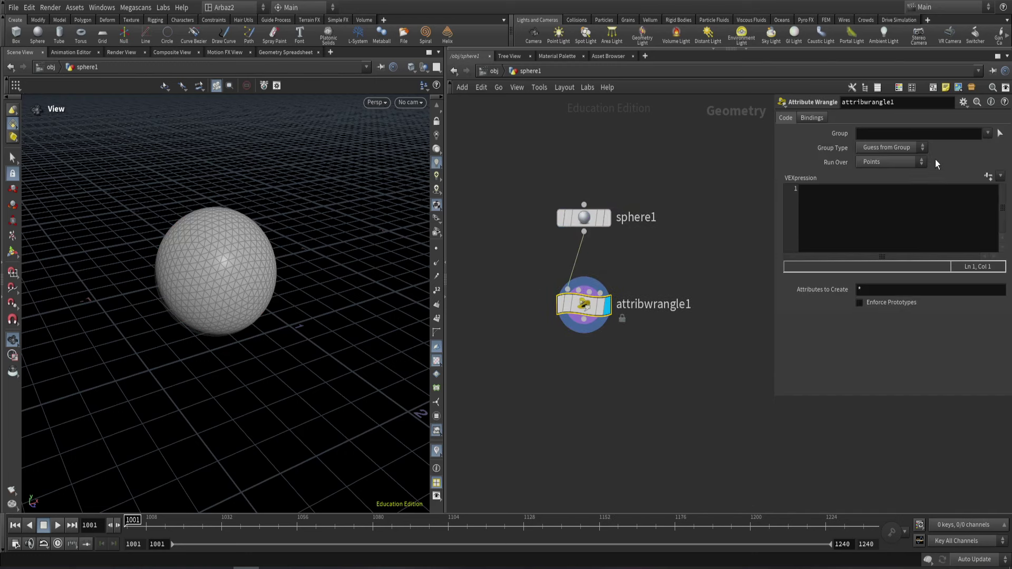
click(963, 102)
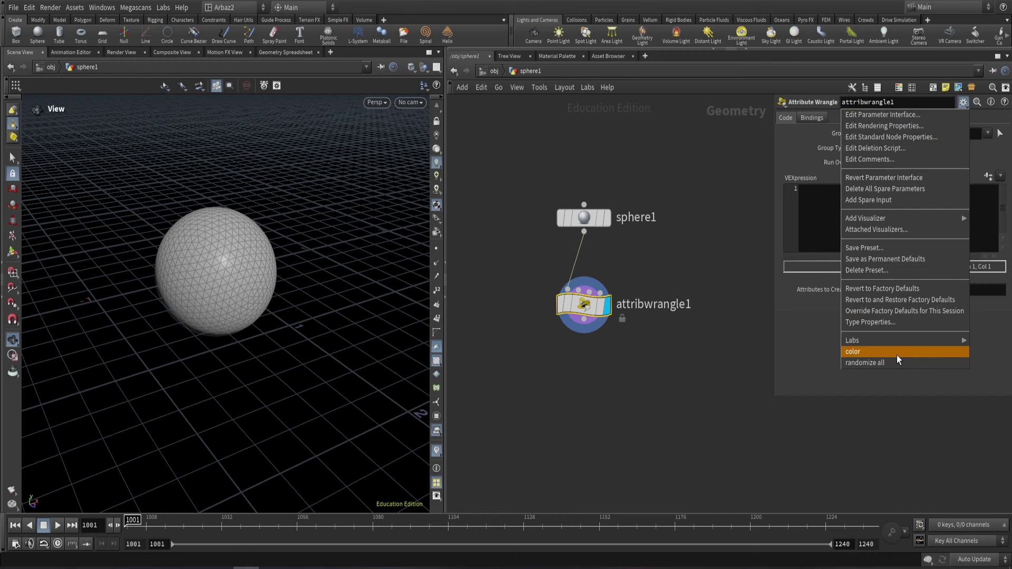
click(867, 363)
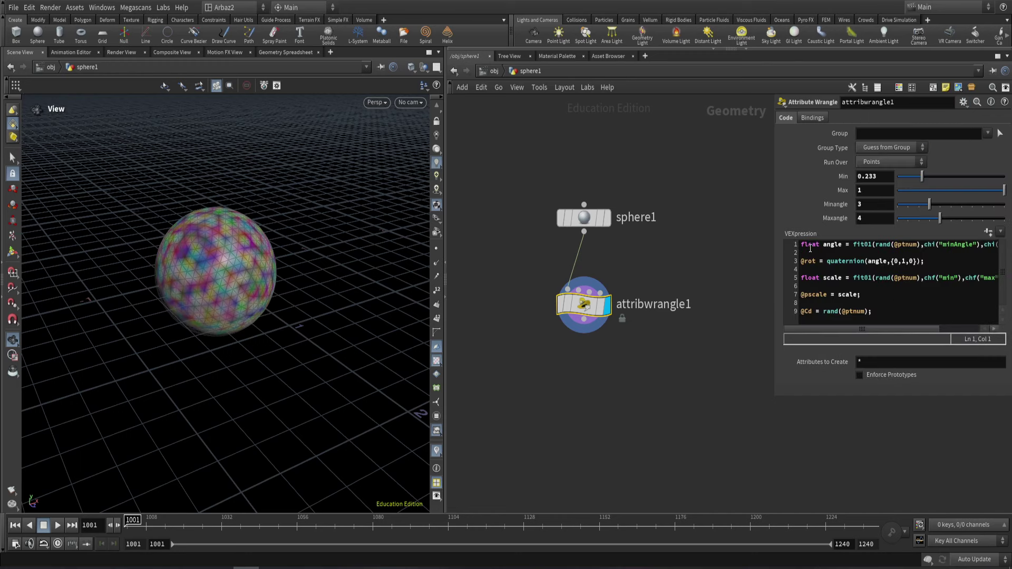
- Select the preset's VEX code in the Attribute Wrangle and load the saved "color" preset on the node
drag(805, 244, 903, 330)
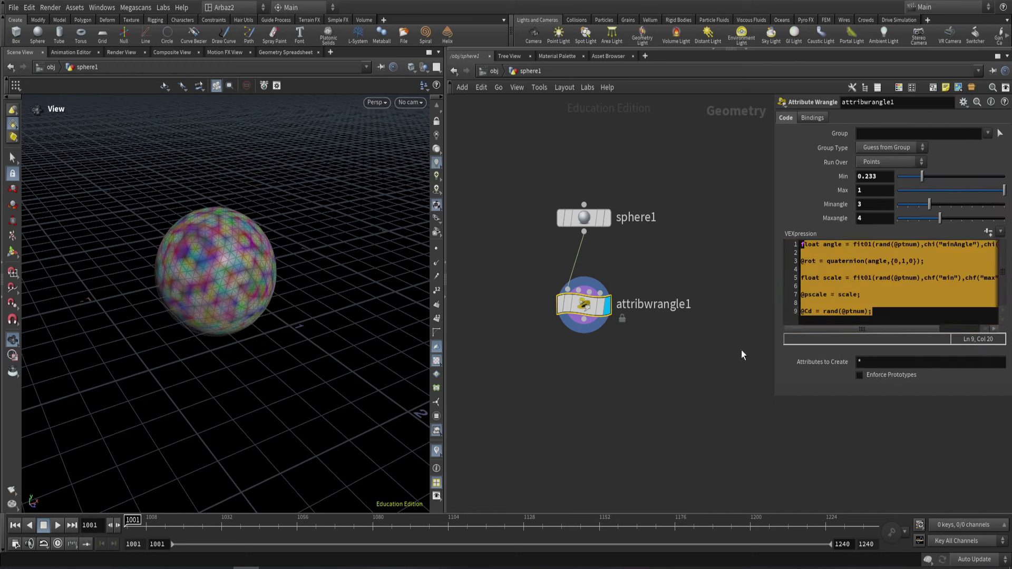
click(964, 101)
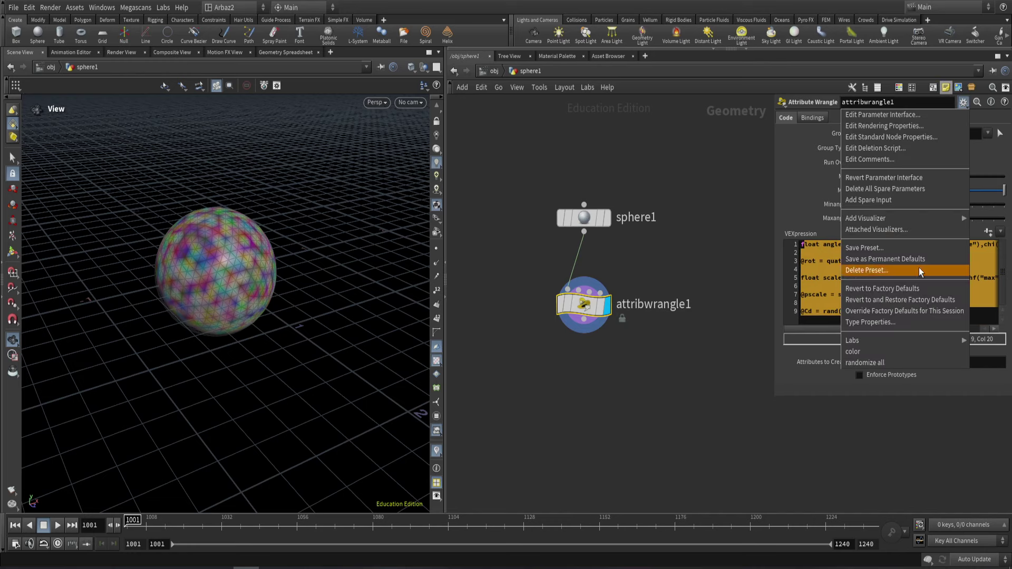
click(868, 353)
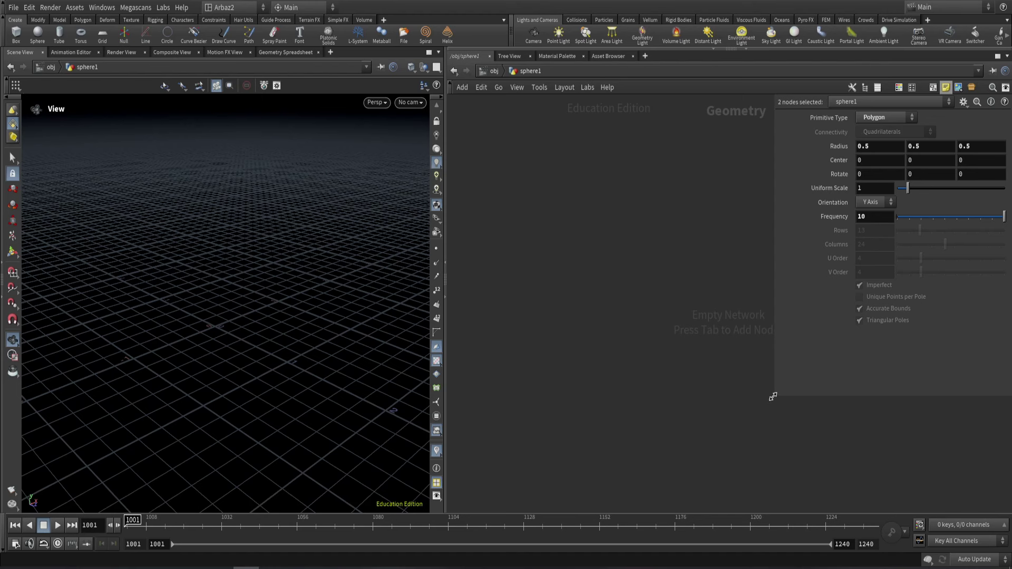
- Add a Grid node to the empty geometry network and set its rows and columns to 50
drag(772, 396, 793, 396)
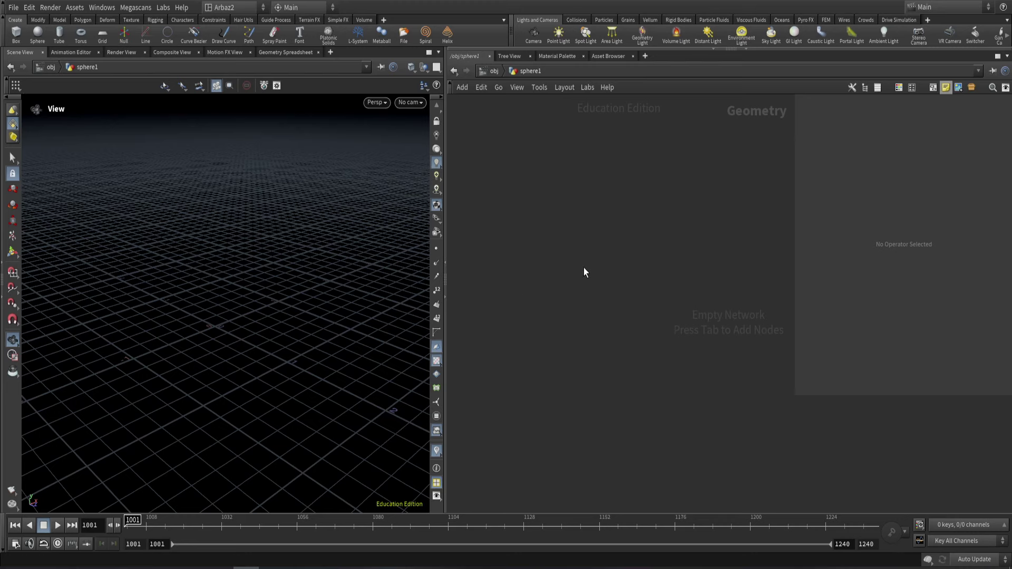
key(Tab)
text(gri)
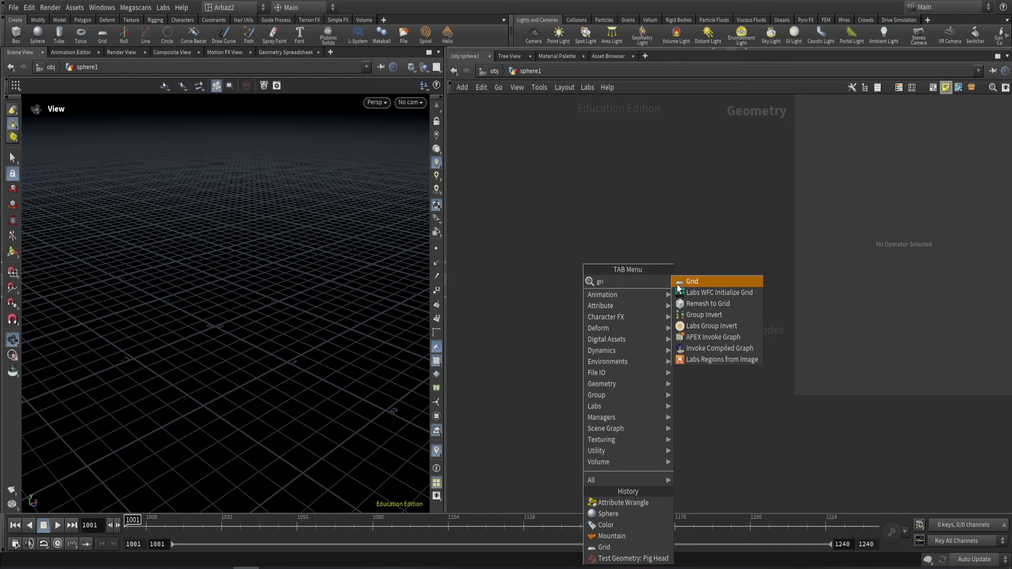
click(680, 283)
scroll(254, 218, down, 3)
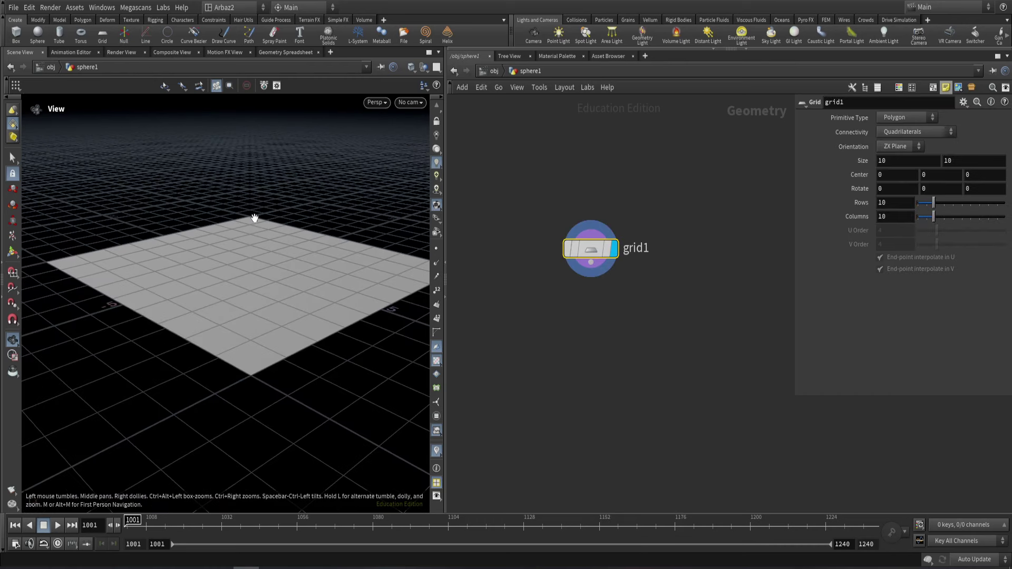
scroll(254, 217, down, 2)
drag(933, 203, 1004, 217)
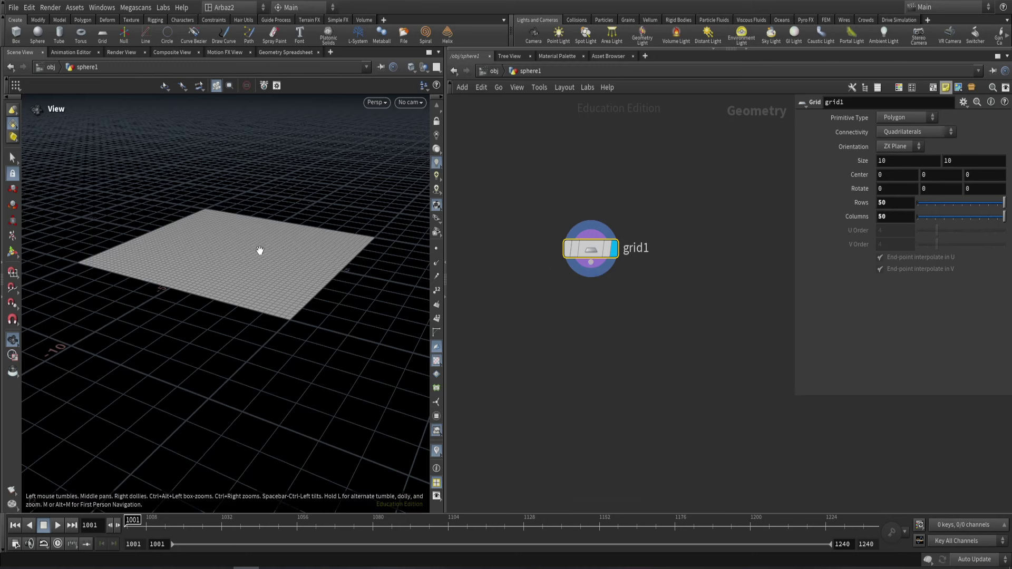
- Add a Bend node and place it connected below the grid
key(Tab)
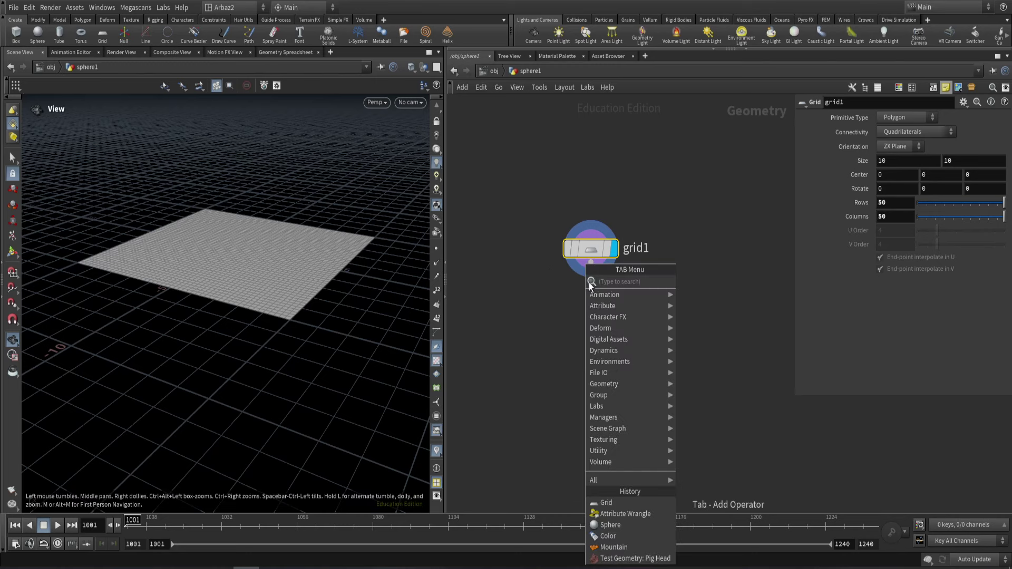
key(Escape)
key(Tab)
mouse_move(585, 318)
text(ben)
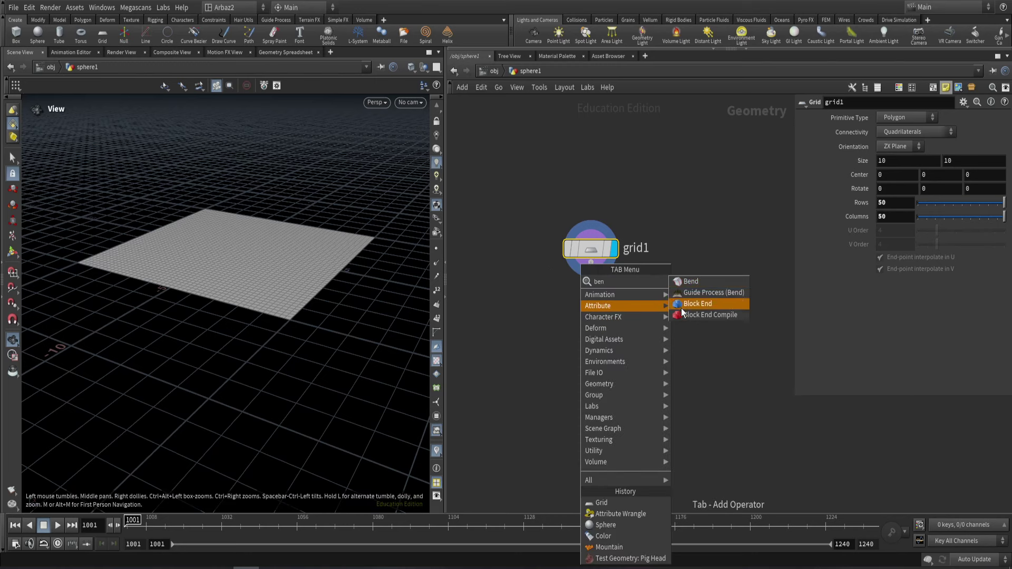
click(689, 283)
click(600, 334)
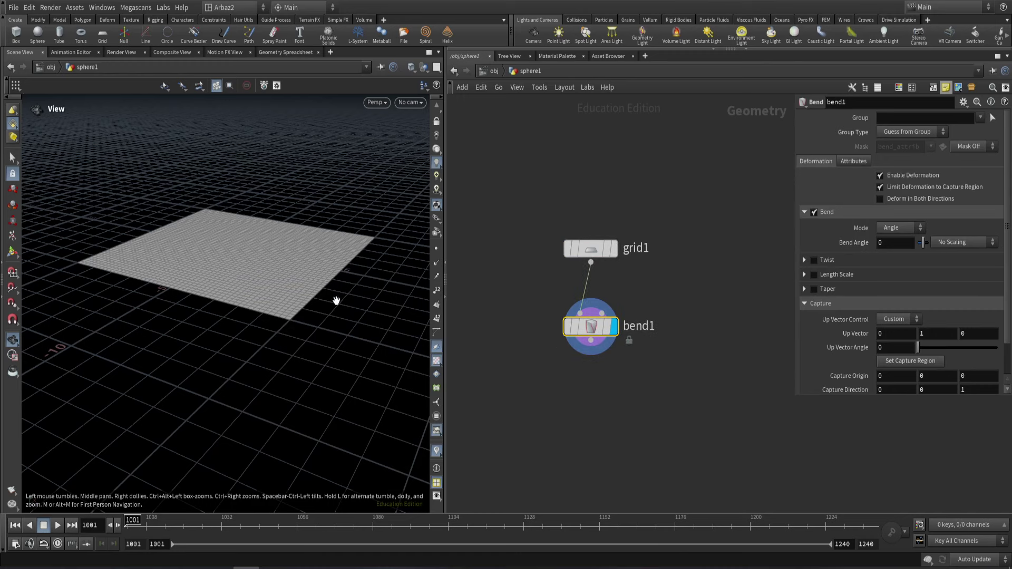
- Cycle the Bend node's capture axis until the capture region runs along positive Z from an origin at Z -5
key(Return)
key(k)
key(k)
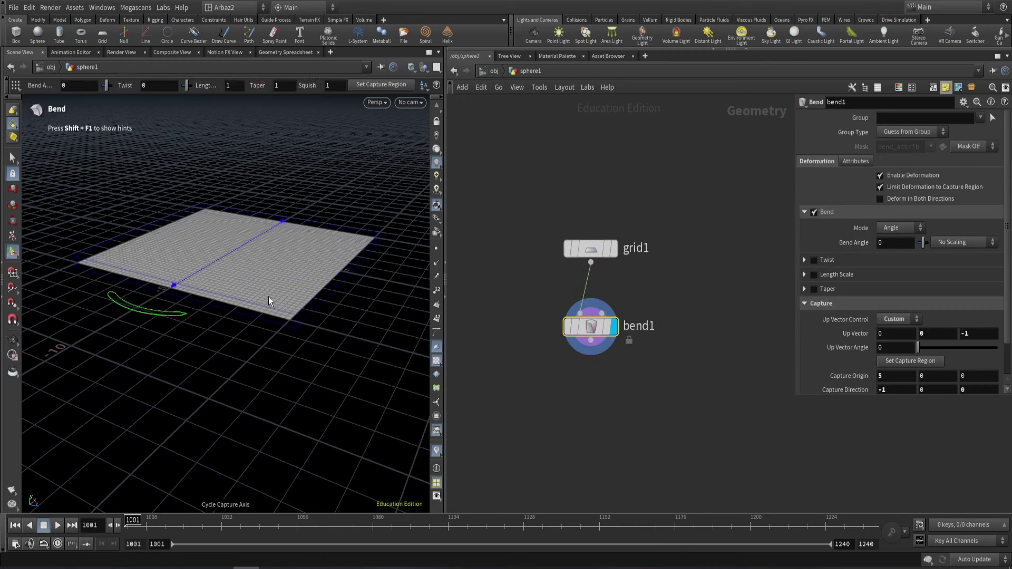
key(k)
key(k)
key(k)
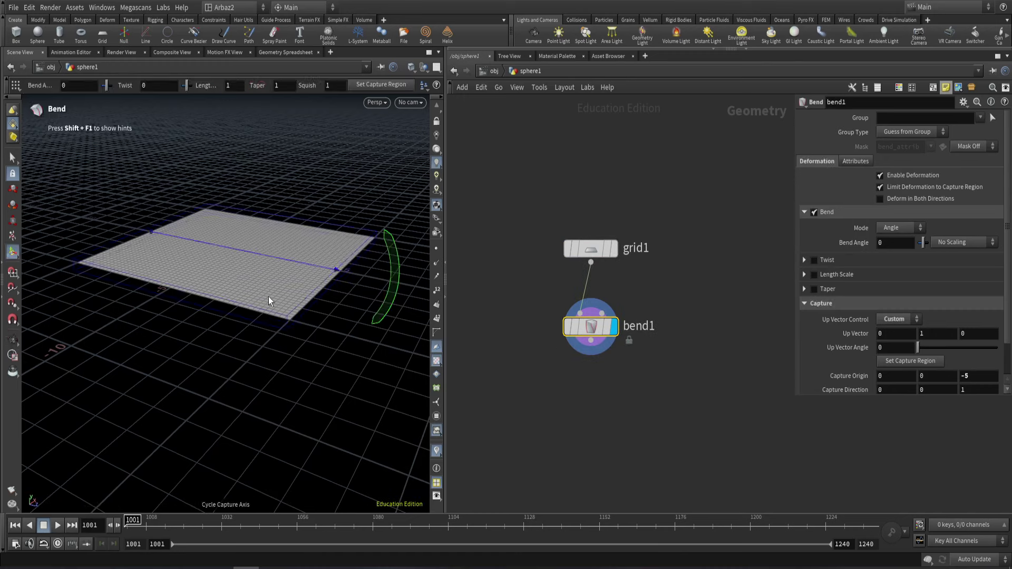
- Bend the grid upward with the viewport handle to an angle of about 59.5 degrees
key(Escape)
drag(268, 296, 299, 287)
key(Return)
drag(364, 280, 236, 124)
key(Escape)
drag(247, 168, 190, 187)
key(Return)
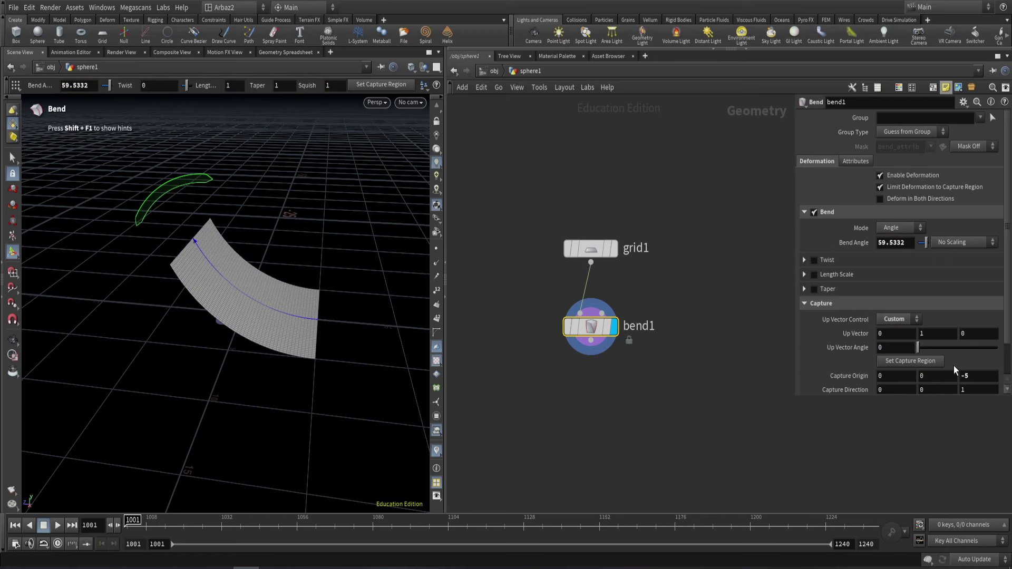
- Move the bend's capture origin to Z -2.1 and increase the bend angle to about 137.8 degrees
scroll(944, 333, down, 3)
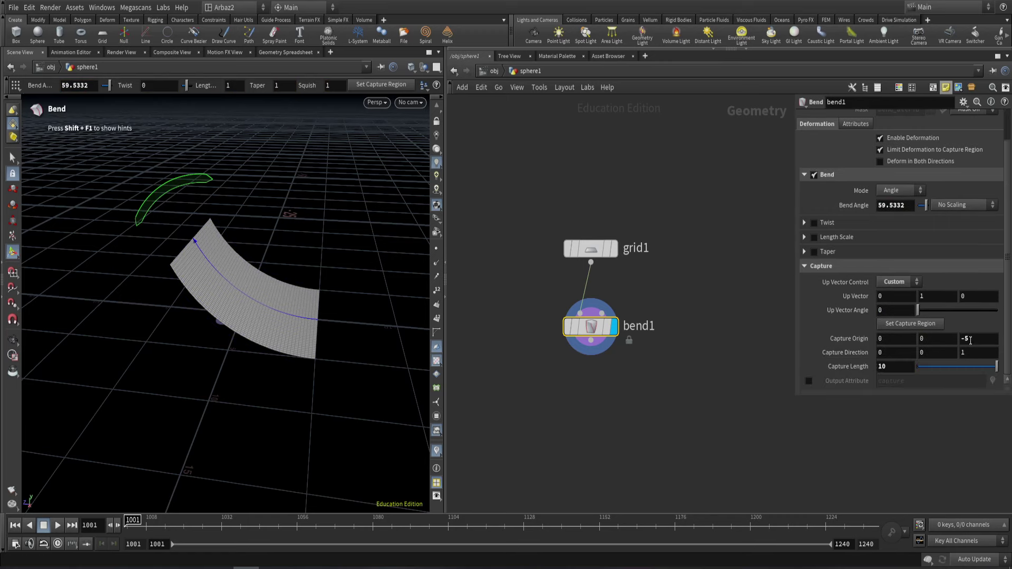
middle_drag(970, 340, 132, 402)
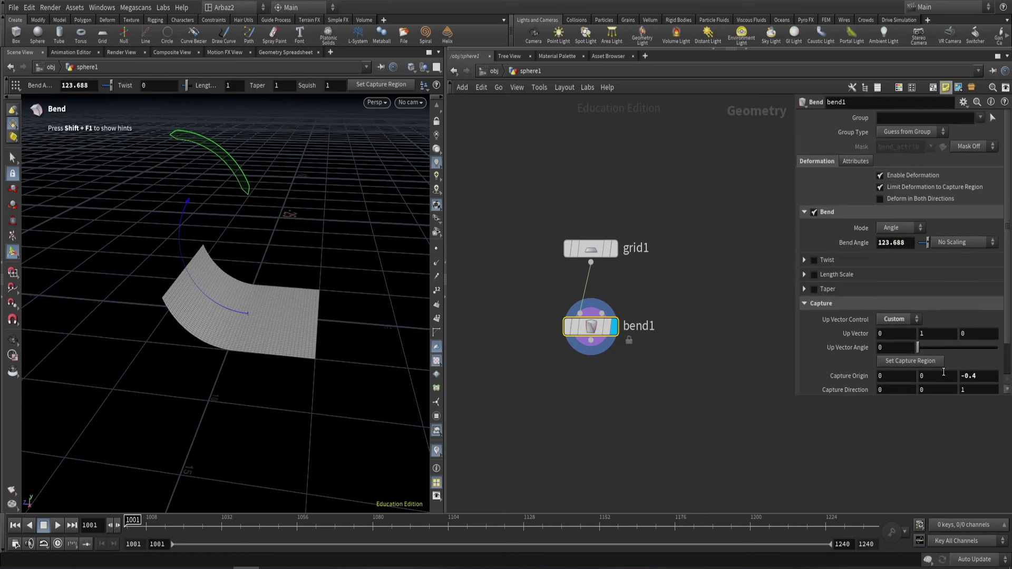
scroll(859, 321, down, 3)
scroll(858, 327, up, 1)
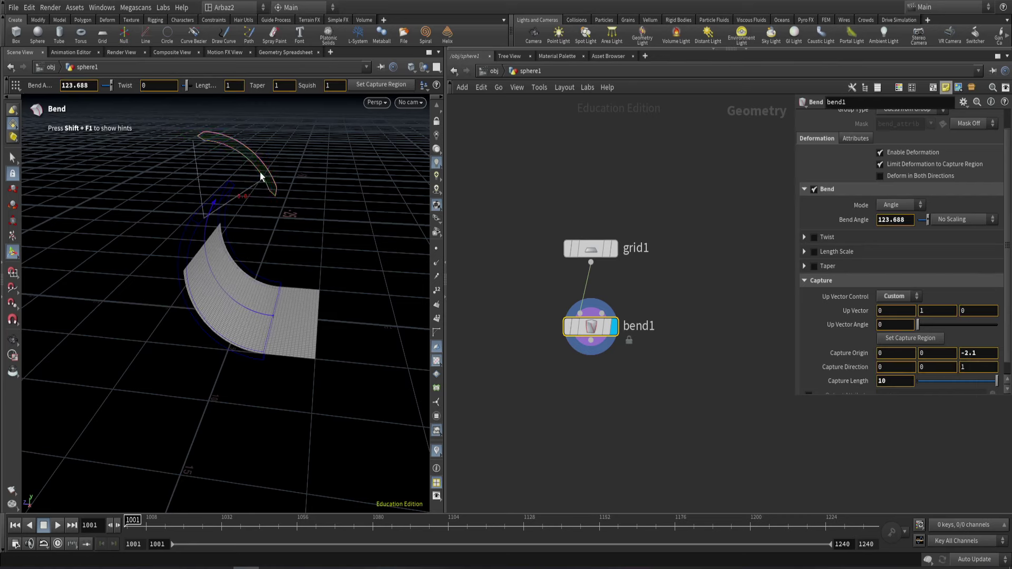
drag(261, 176, 282, 306)
key(Escape)
key(Return)
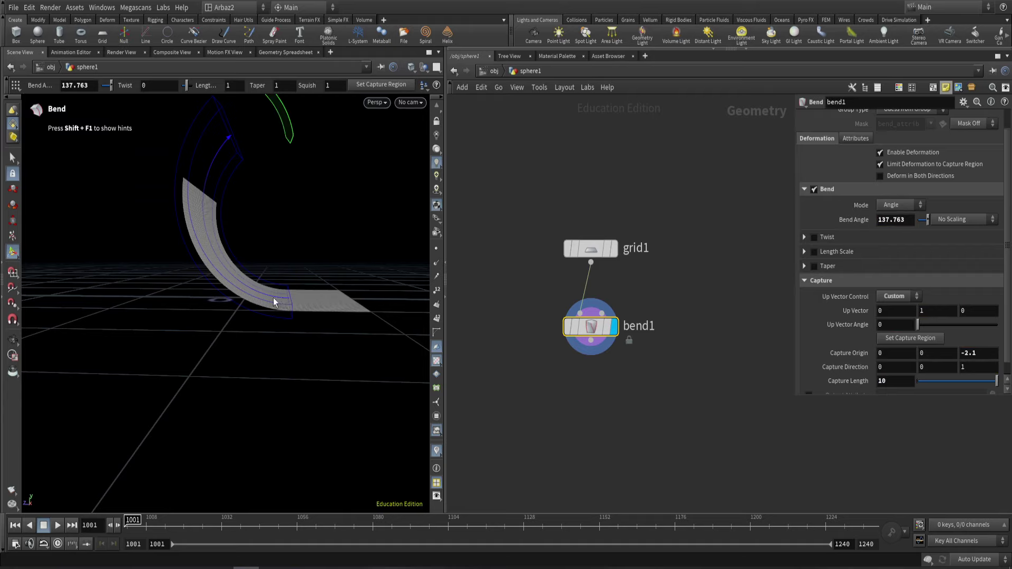
- Shift the bend's capture origin to Z -1.8, increase the bend angle to about 187.4 degrees and inspect the curved surface
middle_drag(976, 352, 977, 354)
mouse_move(286, 344)
alt+mouse_down()
mouse_move(267, 357)
mouse_move(201, 361)
mouse_move(296, 359)
alt+mouse_up()
key(Return)
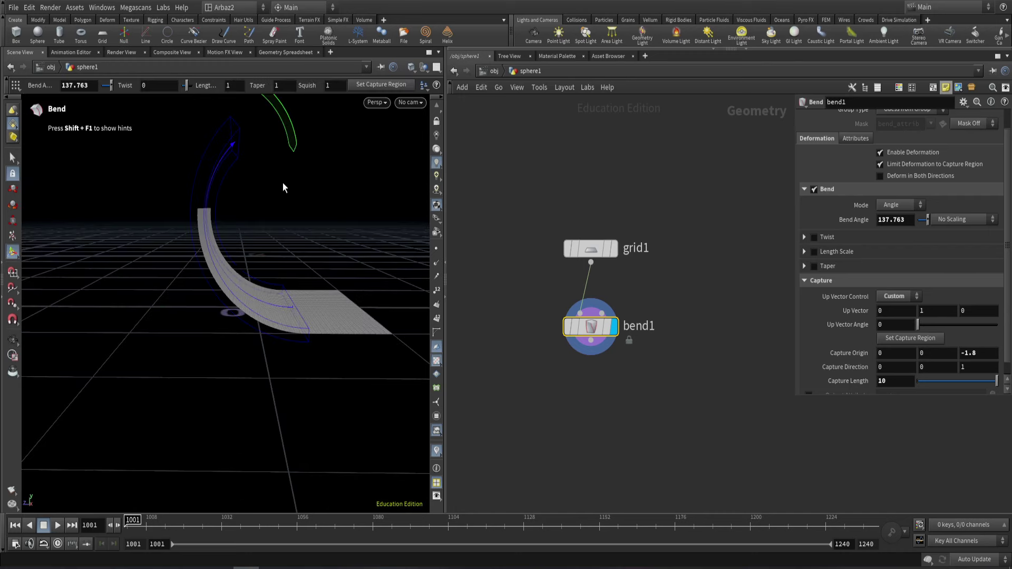
drag(283, 182, 306, 302)
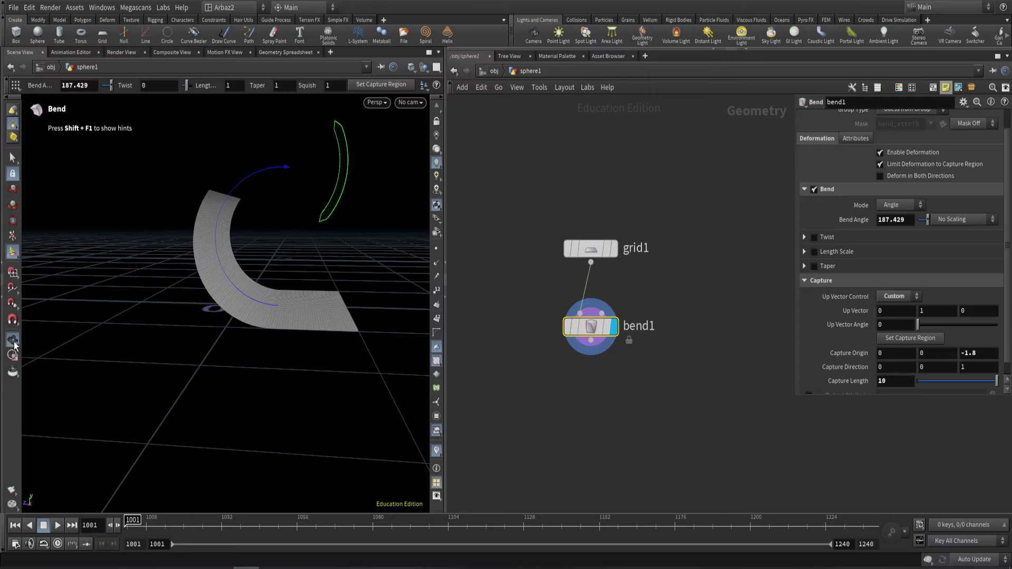
alt+drag(117, 361, 199, 285)
scroll(194, 279, up, 5)
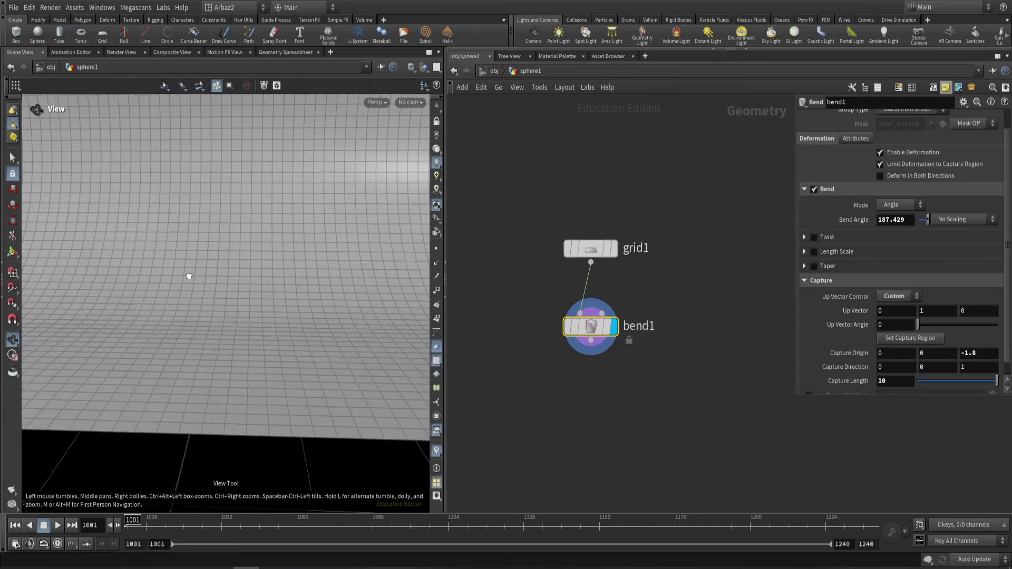
scroll(204, 302, down, 10)
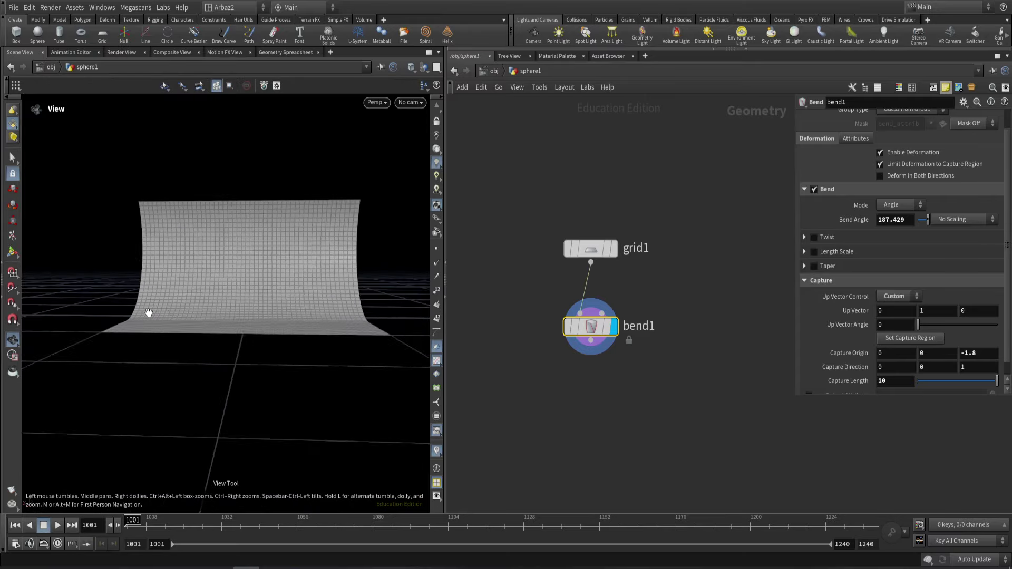
drag(149, 311, 227, 316)
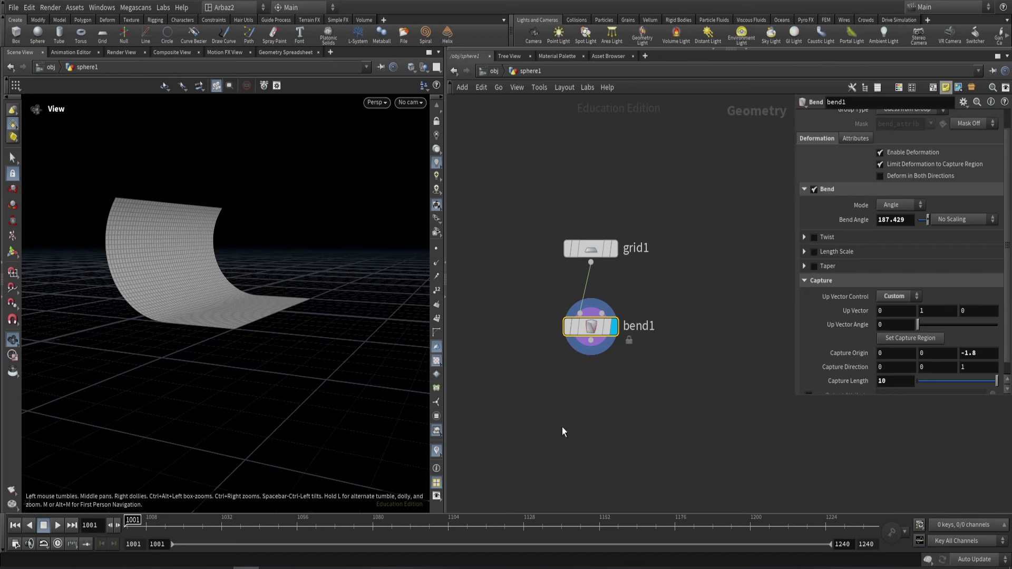
- Return to the object level and rename the sphere1 geometry object as Backdrop
middle_drag(560, 429, 553, 339)
click(494, 71)
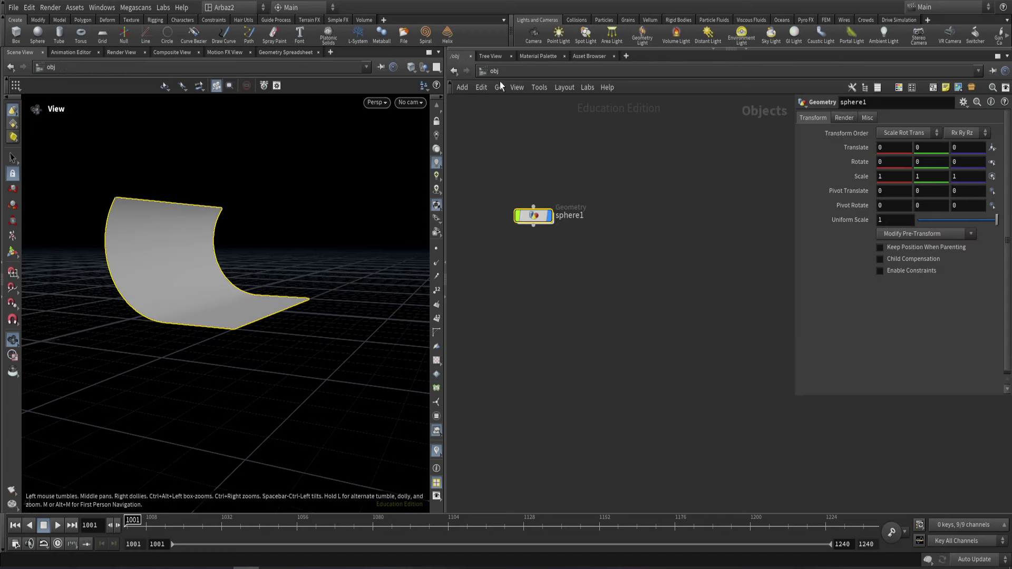
double_click(573, 217)
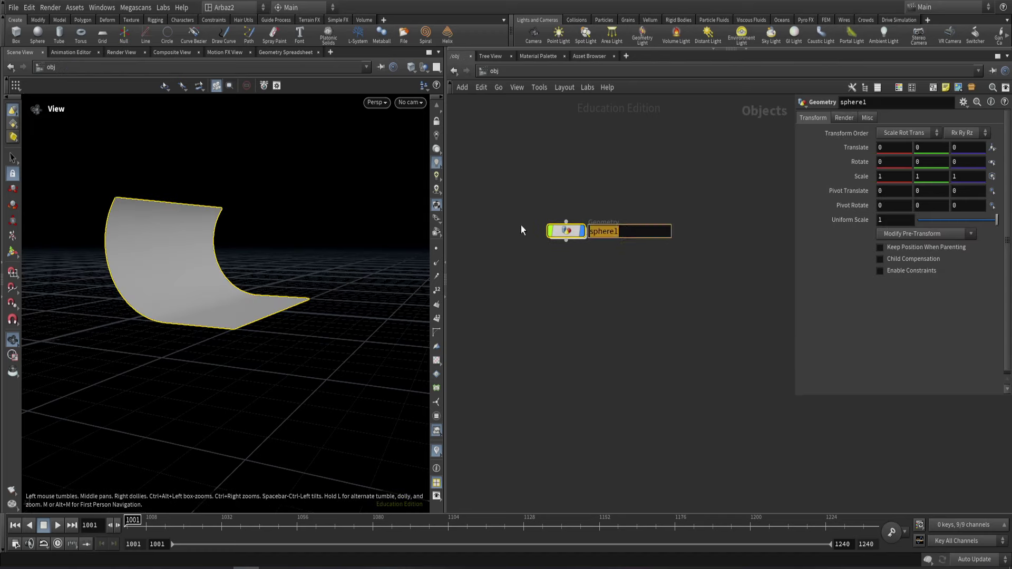
text(Backdrop)
key(Return)
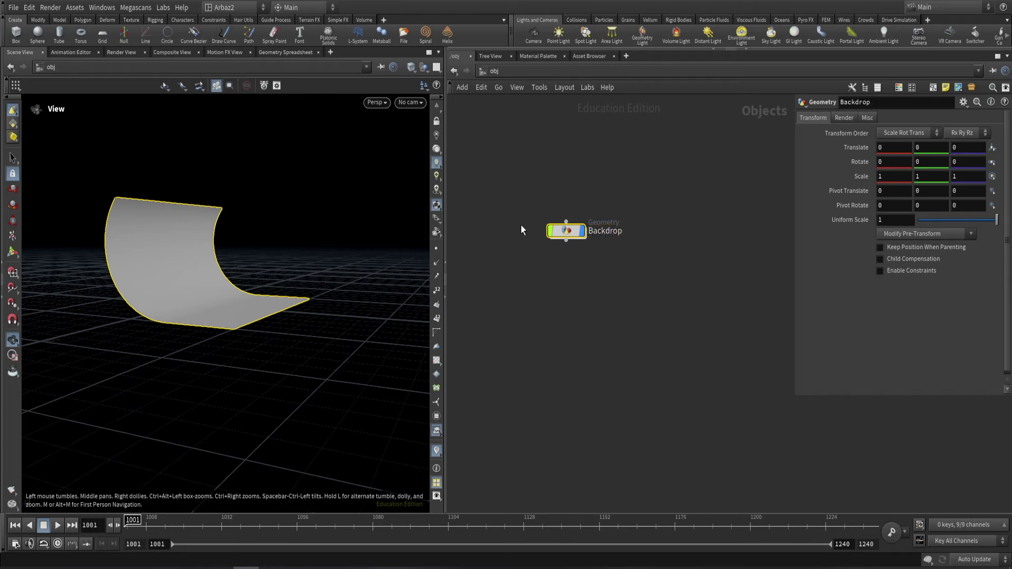
- Create a digital asset labelled Backdrop from the Backdrop object, leaving modified instances unchanged, and accept its type properties
right_click(563, 228)
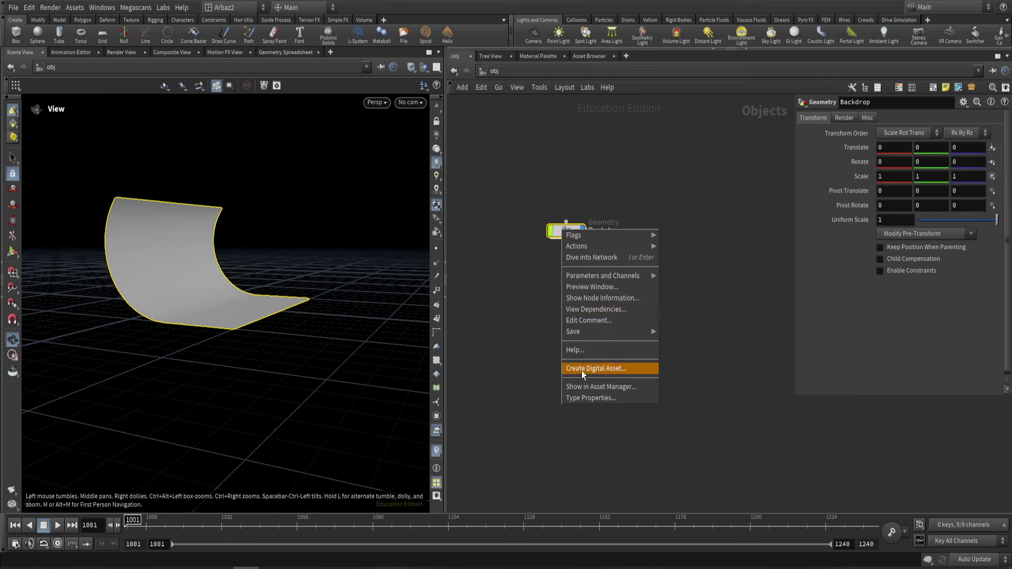
click(609, 372)
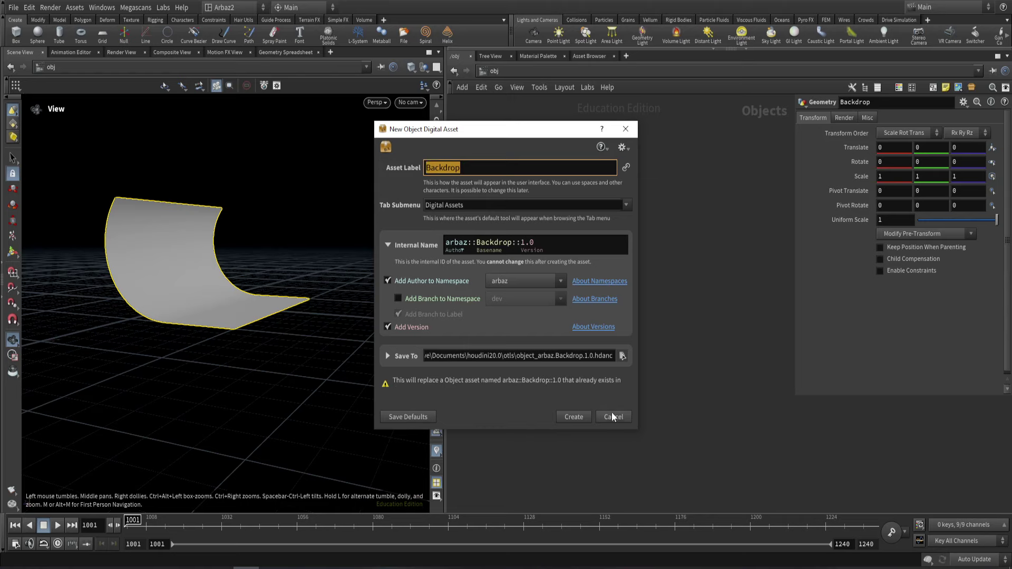
key(Return)
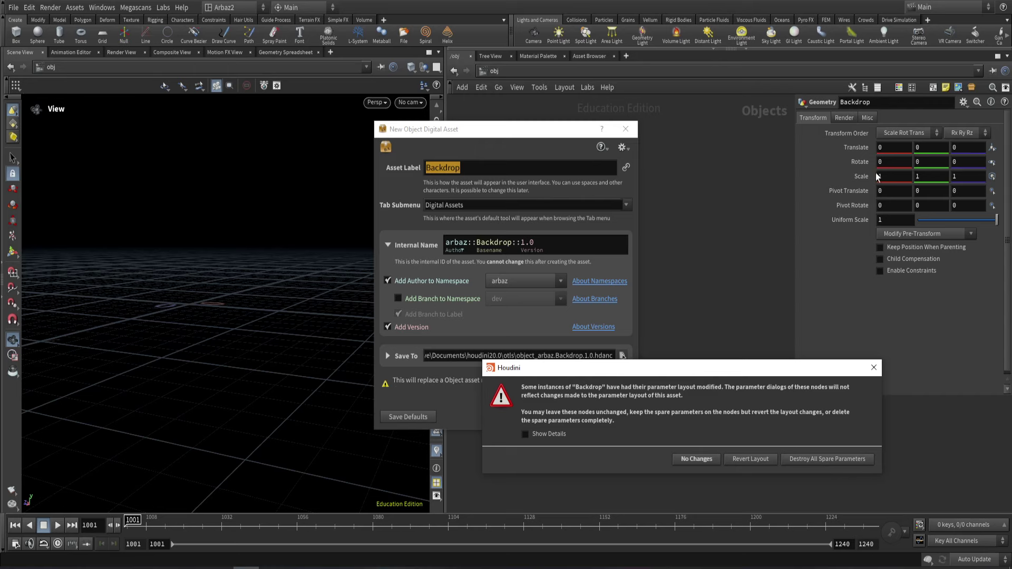
click(713, 464)
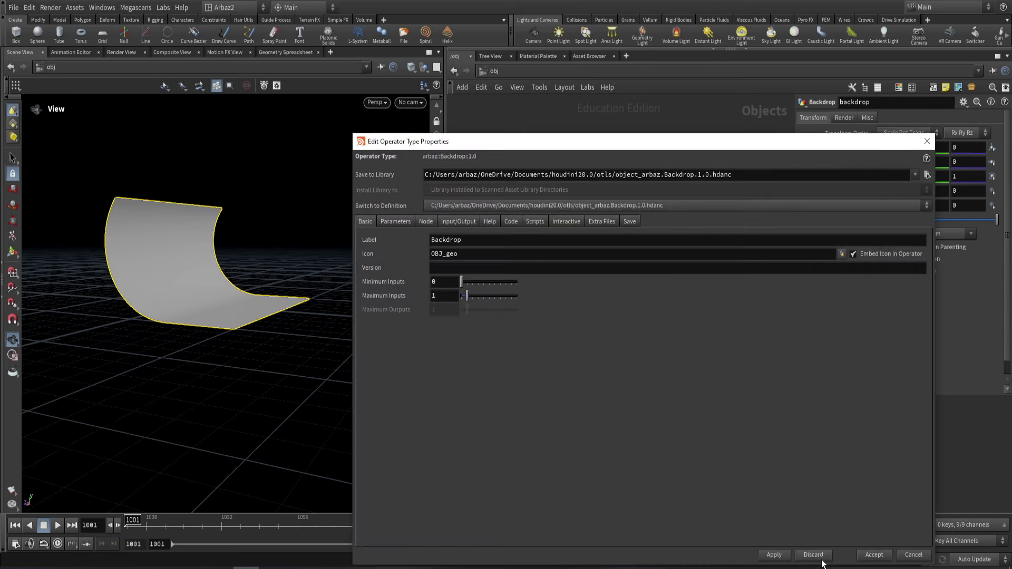
click(774, 554)
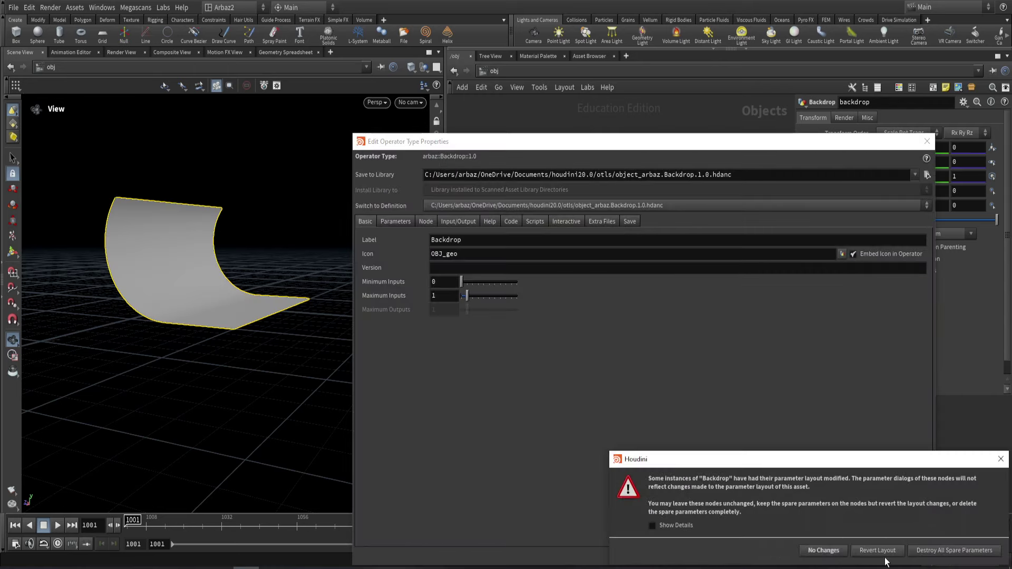
click(835, 551)
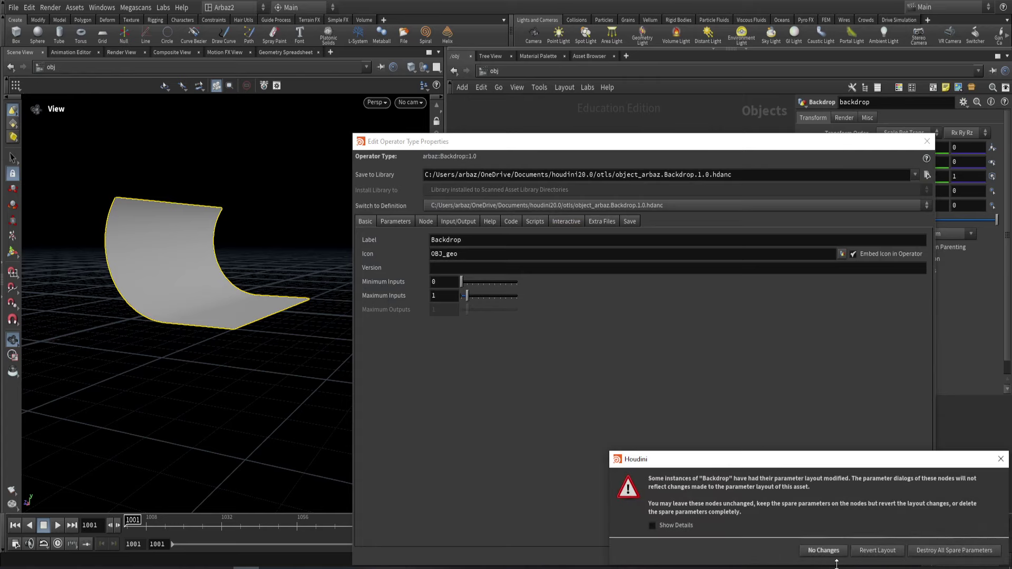
click(837, 551)
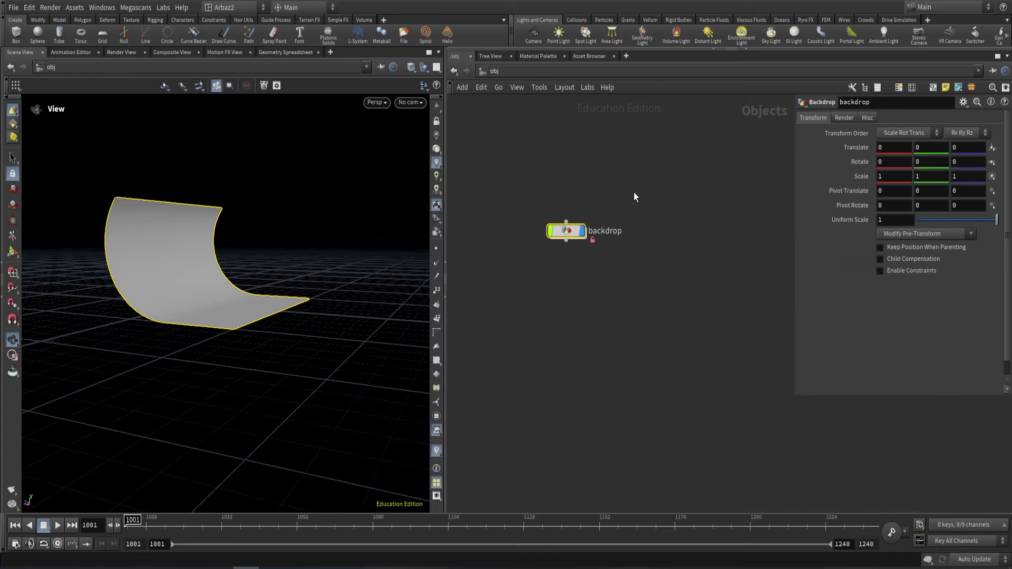
- Delete the existing backdrop object and add a fresh instance of the Backdrop digital asset to the scene
key(Delete)
key(Tab)
text(bac)
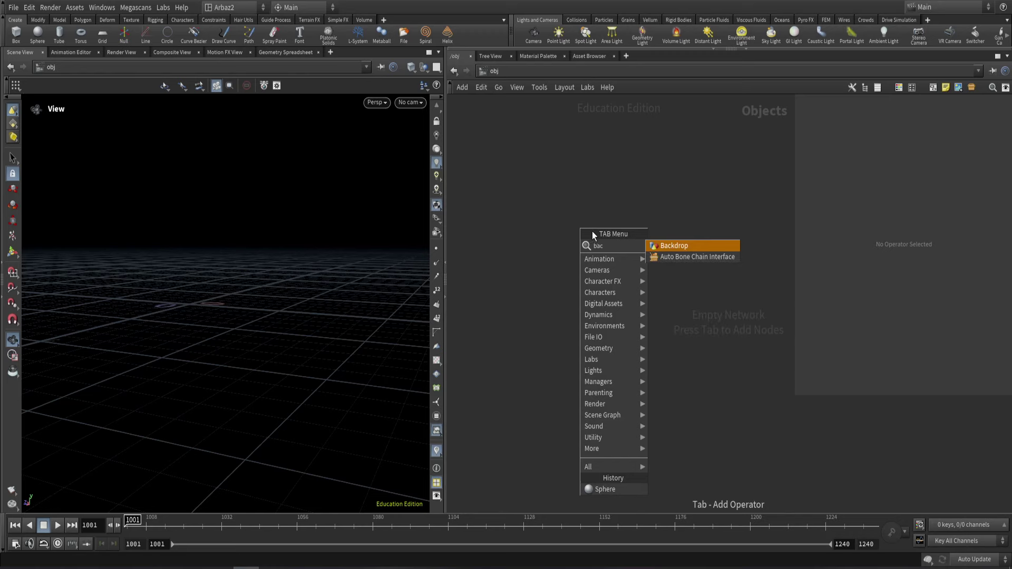
click(698, 245)
click(616, 198)
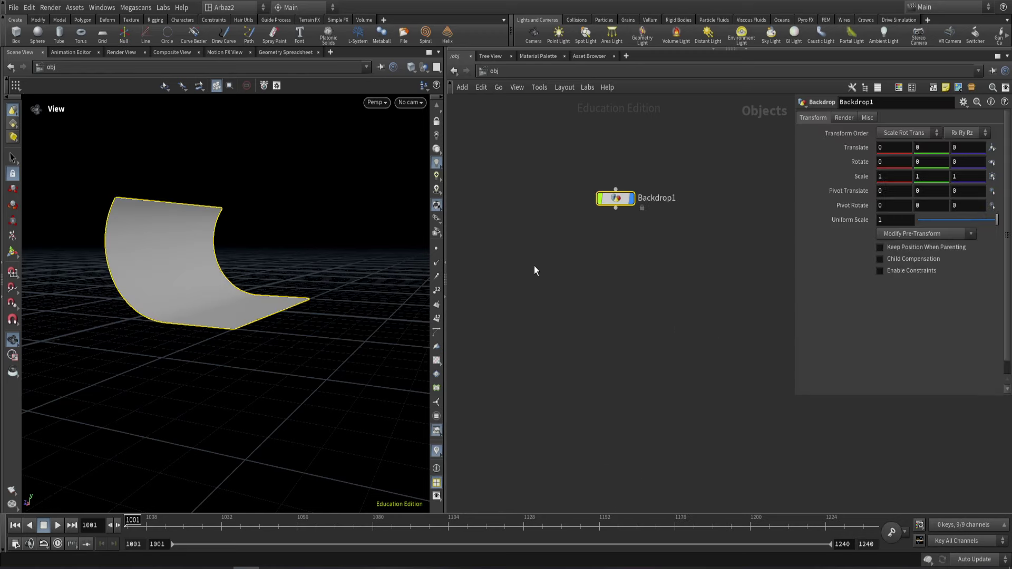
drag(248, 317, 181, 334)
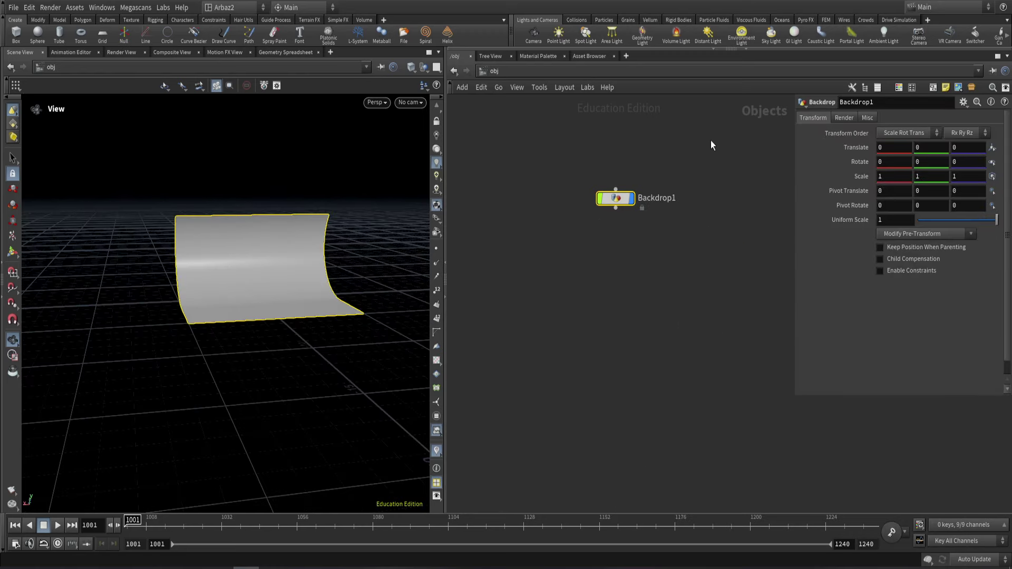
- Allow editing of the new Backdrop instance's contents and open its internal grid and bend network
double_click(627, 197)
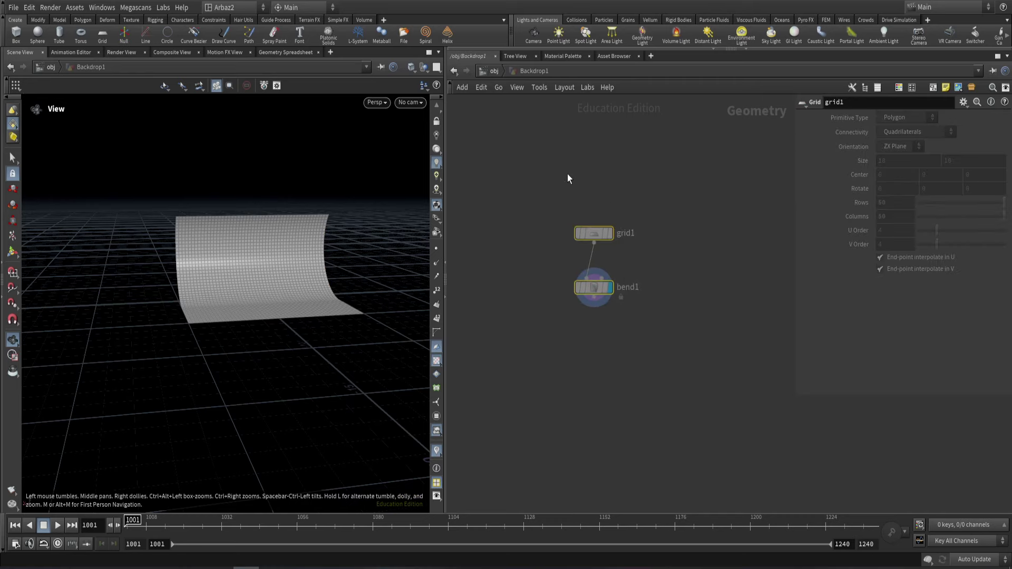
click(492, 71)
right_click(611, 199)
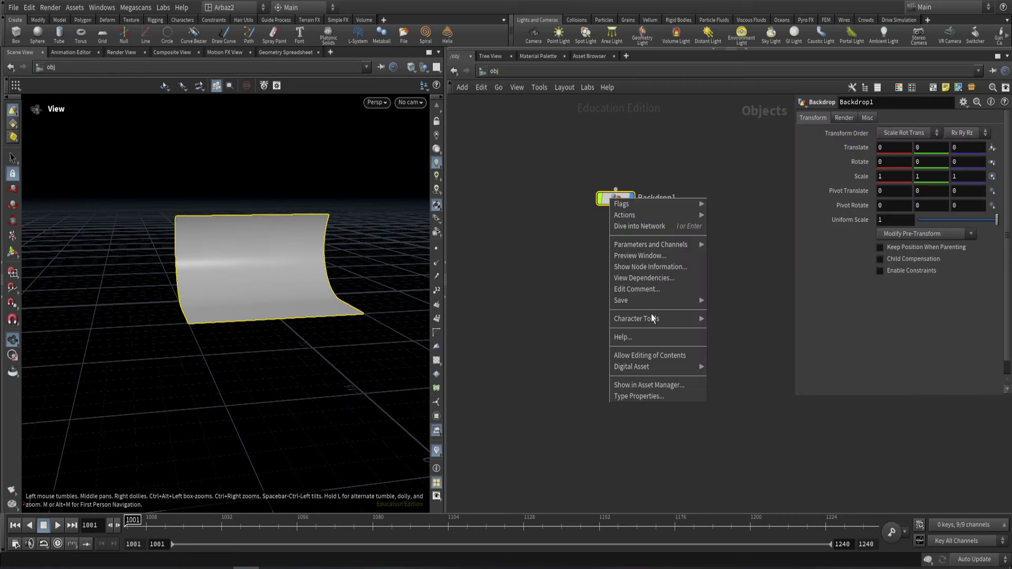
click(641, 356)
double_click(615, 198)
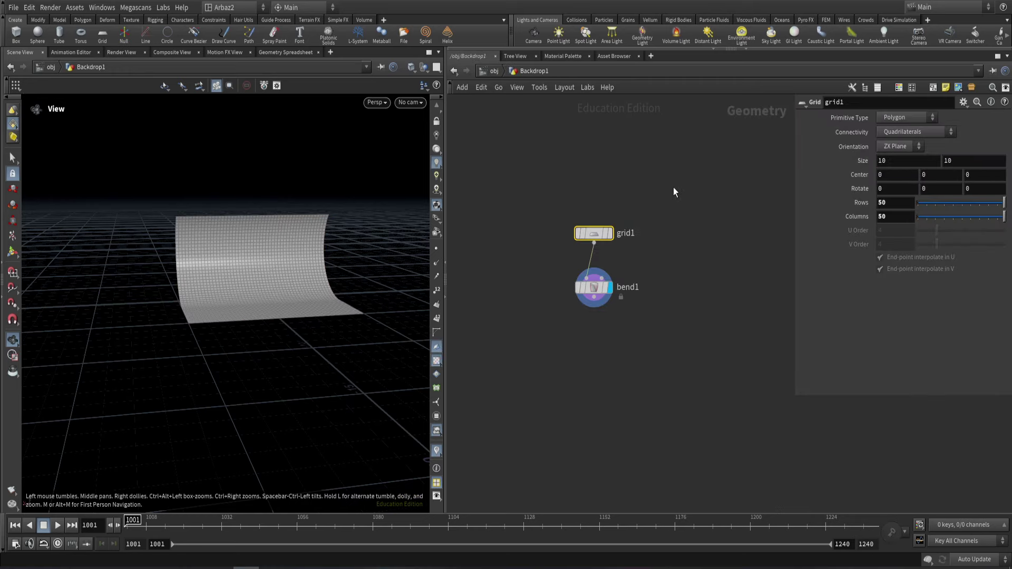
drag(672, 187, 523, 371)
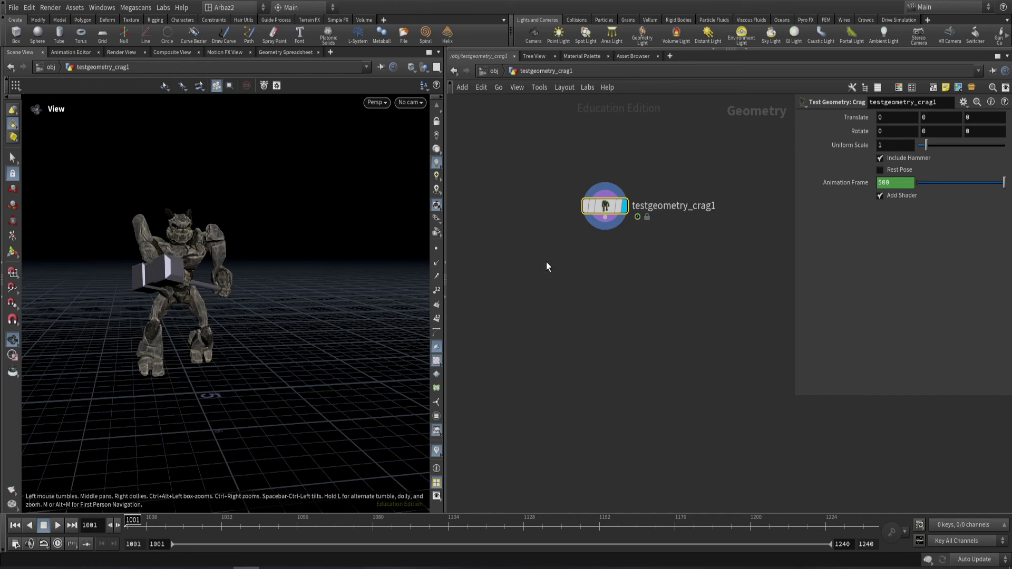
- Set the global animation range to start at frame 1 and end at frame 240
drag(205, 273, 215, 282)
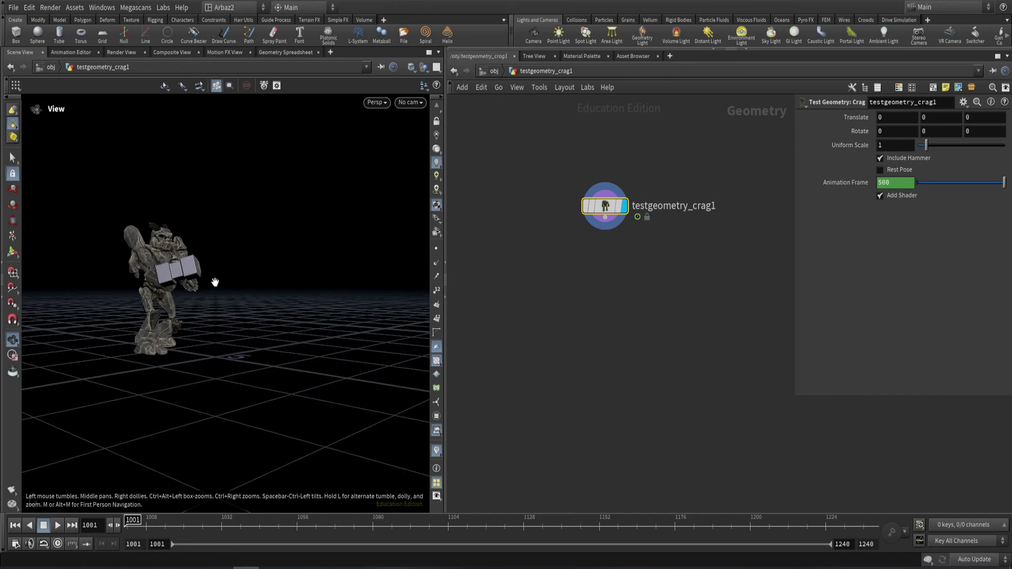
drag(142, 271, 258, 352)
mouse_move(133, 524)
mouse_down()
mouse_move(241, 524)
mouse_move(191, 525)
mouse_move(221, 524)
mouse_up()
drag(163, 510, 114, 543)
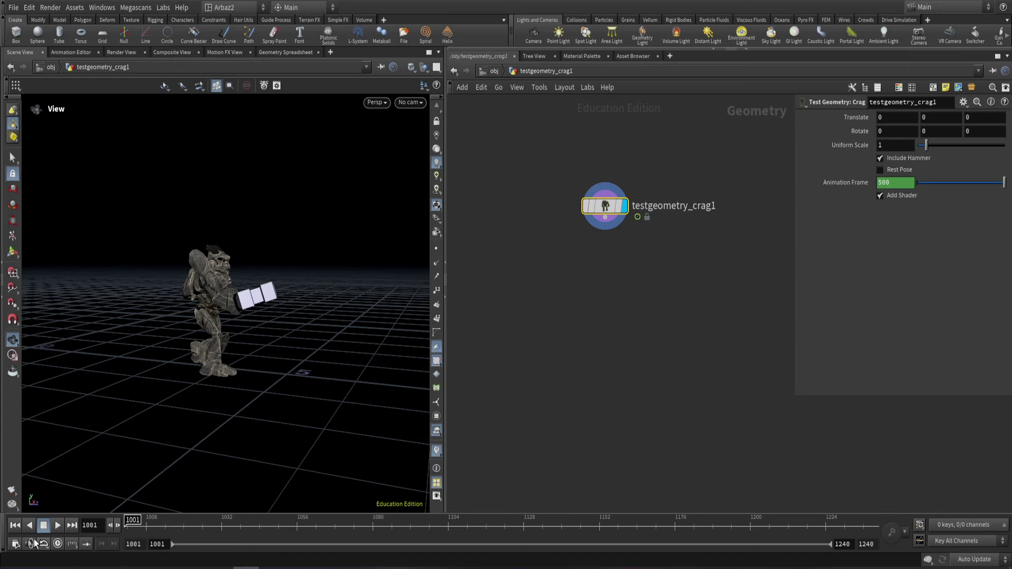
click(16, 543)
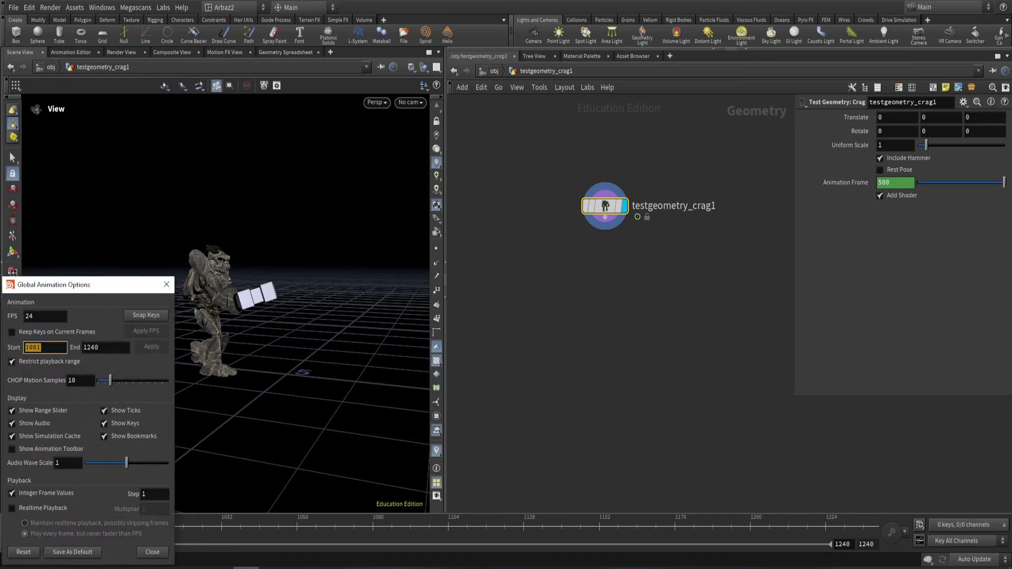
text(1)
key(Tab)
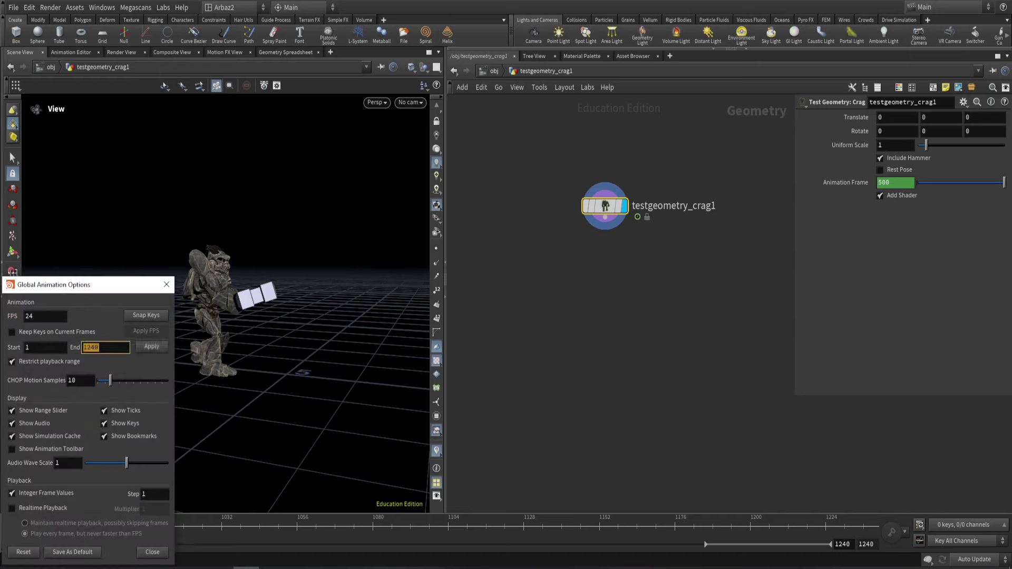
text(240)
click(153, 552)
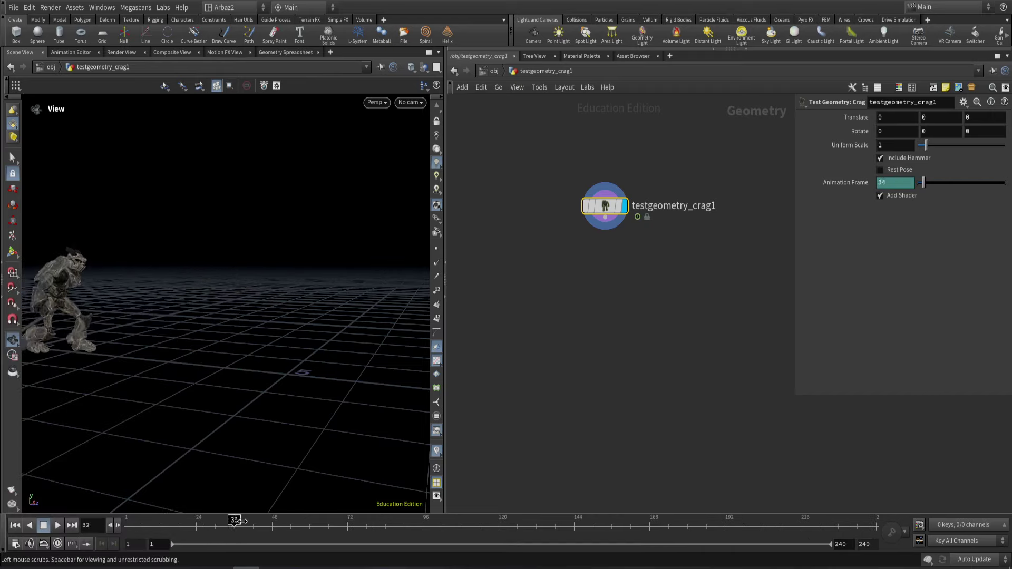
- Scrub the Crag character's animation and return the timeline to frame 1
drag(242, 521, 129, 521)
middle_drag(150, 327, 110, 293)
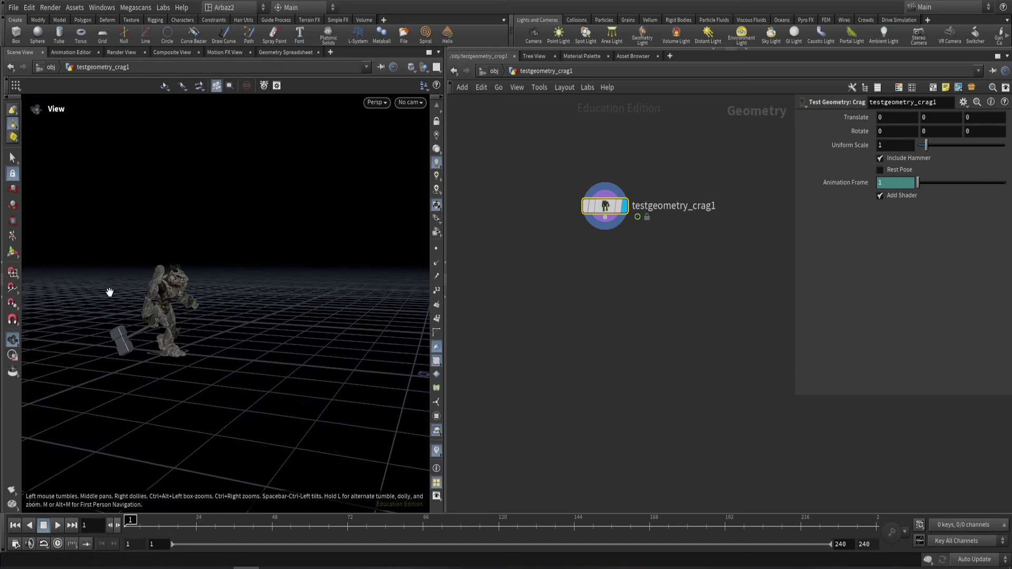
mouse_move(127, 527)
mouse_down()
mouse_move(382, 527)
mouse_move(128, 527)
mouse_up()
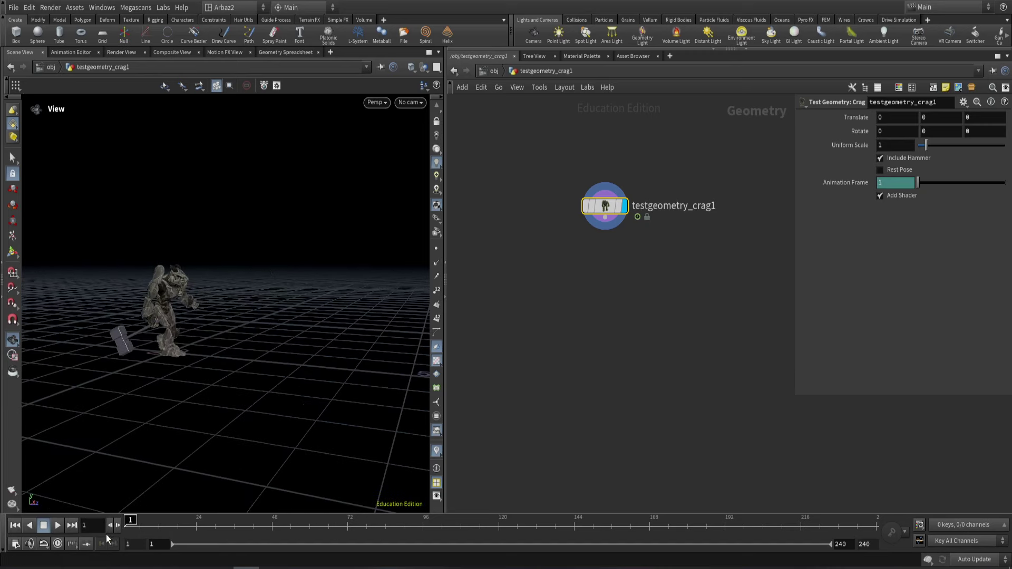
- Add a Scatter node fed by the Crag test geometry, display its output and undo the last parameter change
click(610, 221)
click(701, 280)
click(625, 278)
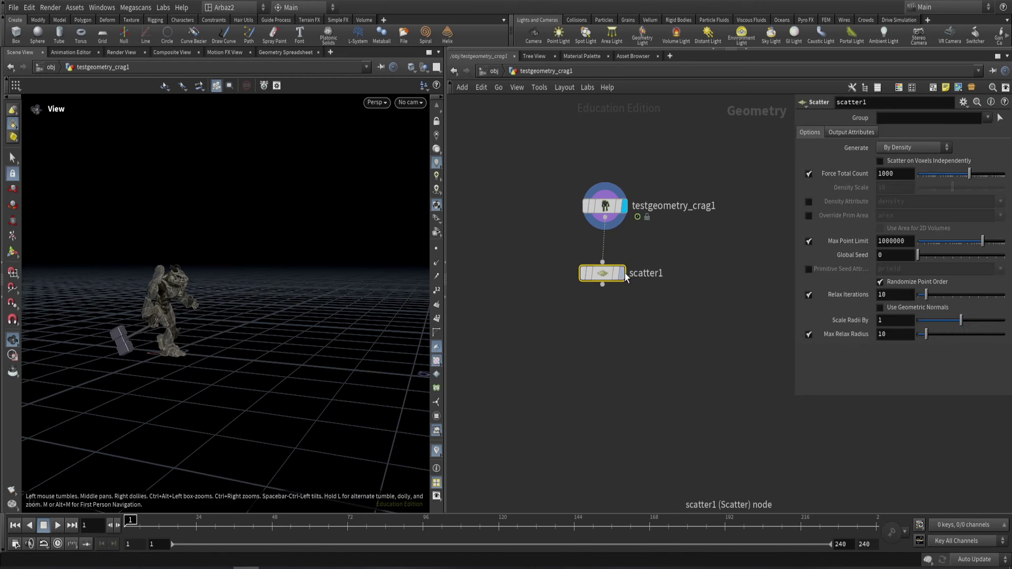
click(622, 274)
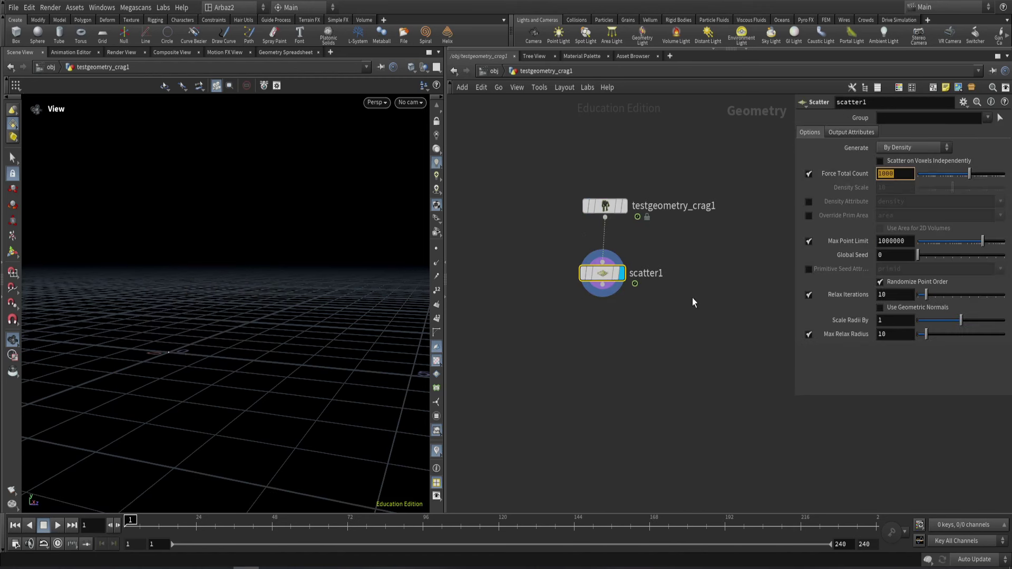
drag(602, 273, 611, 289)
drag(224, 363, 186, 419)
mouse_move(135, 523)
mouse_down()
mouse_move(149, 523)
mouse_move(125, 522)
mouse_up()
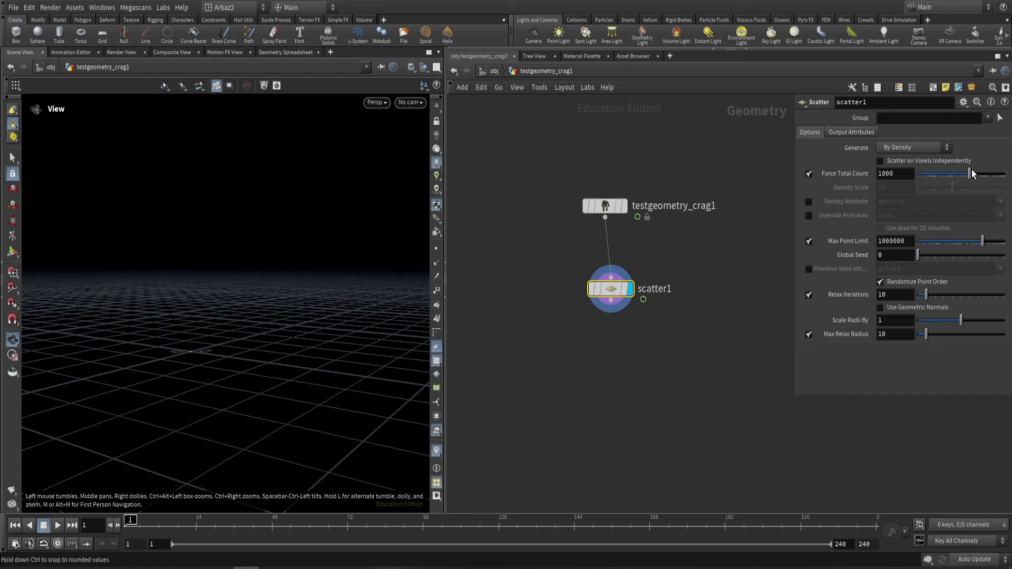
key(ctrl+z)
- Insert an Unpack node between the Crag test geometry and the Scatter node
key(Tab)
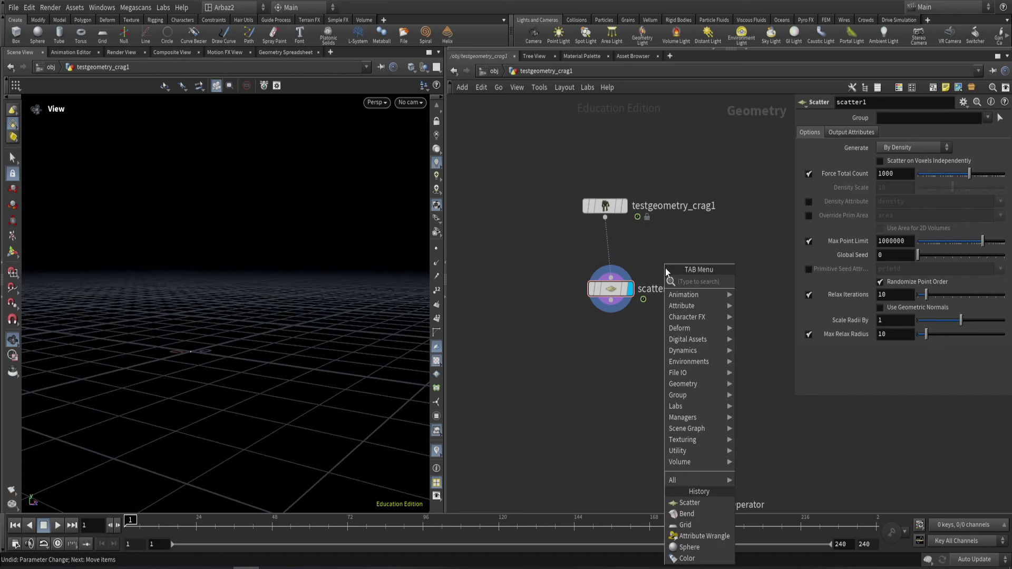
click(759, 285)
click(596, 256)
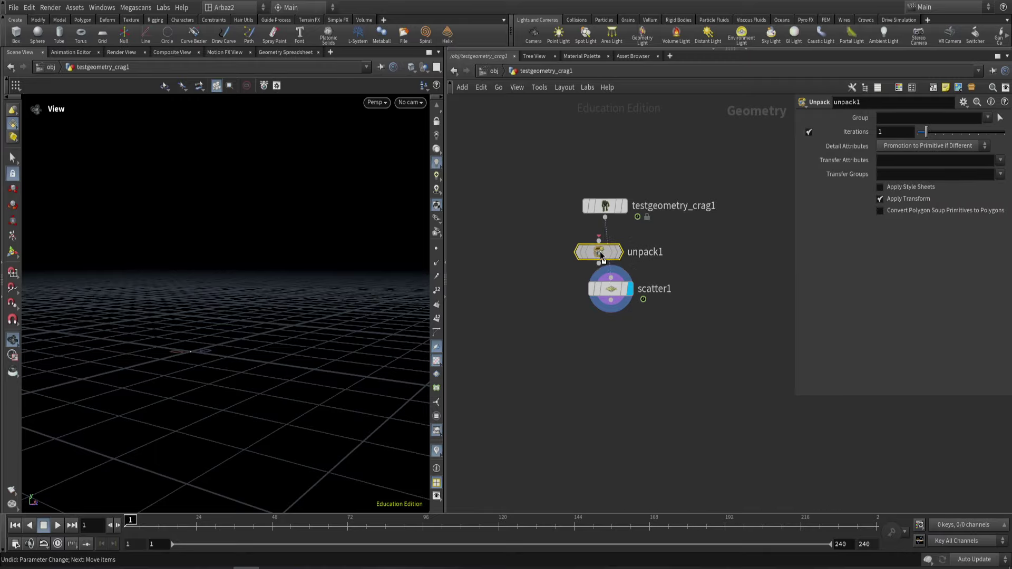
click(632, 253)
click(631, 302)
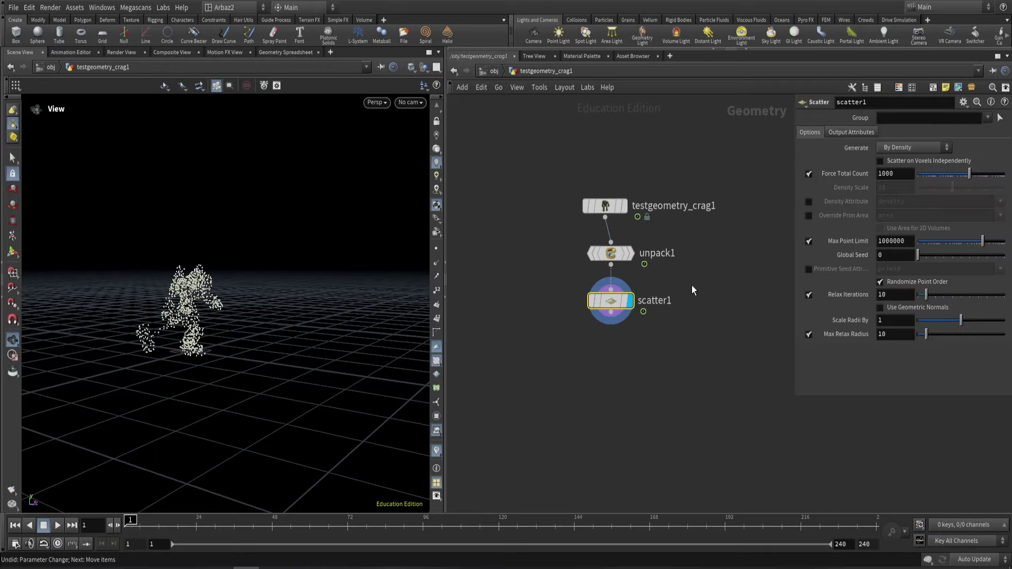
- Set the Scatter node's Force Total Count to 50
drag(316, 321, 126, 293)
double_click(890, 173)
text(50)
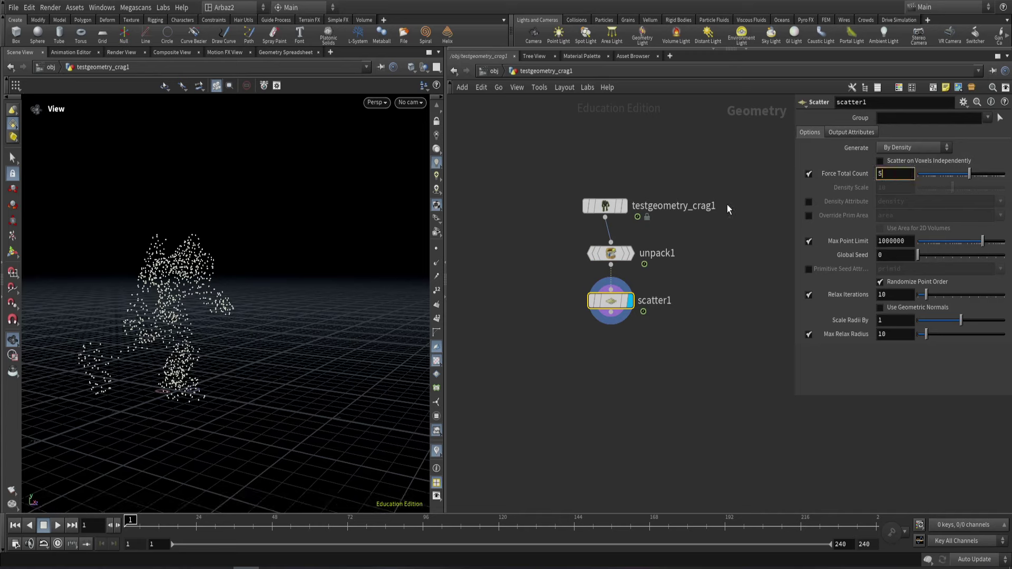
key(Return)
- Scrub through the animation to check how the scattered points move, and return to the first frame
drag(384, 264, 215, 303)
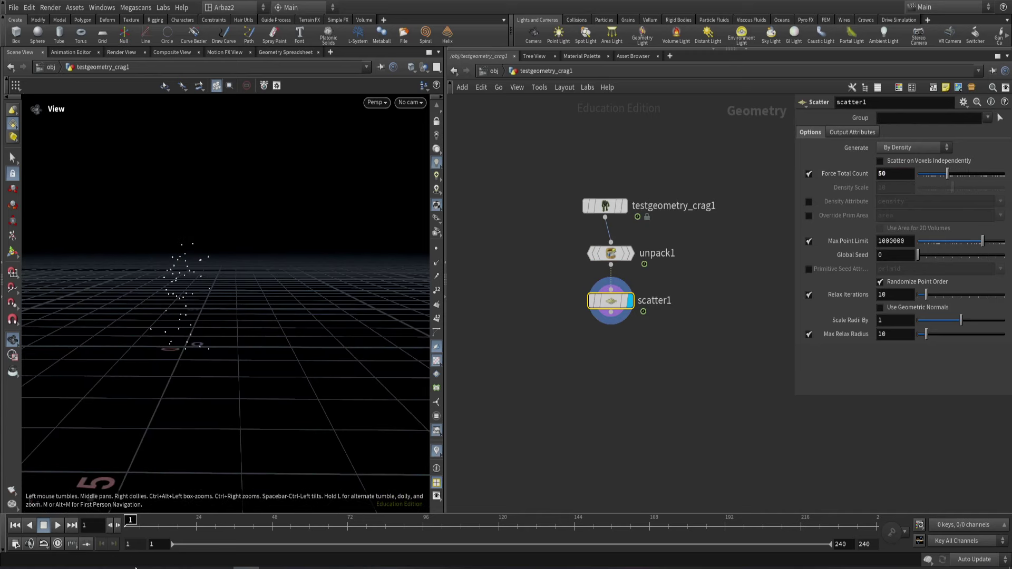
drag(153, 516, 477, 515)
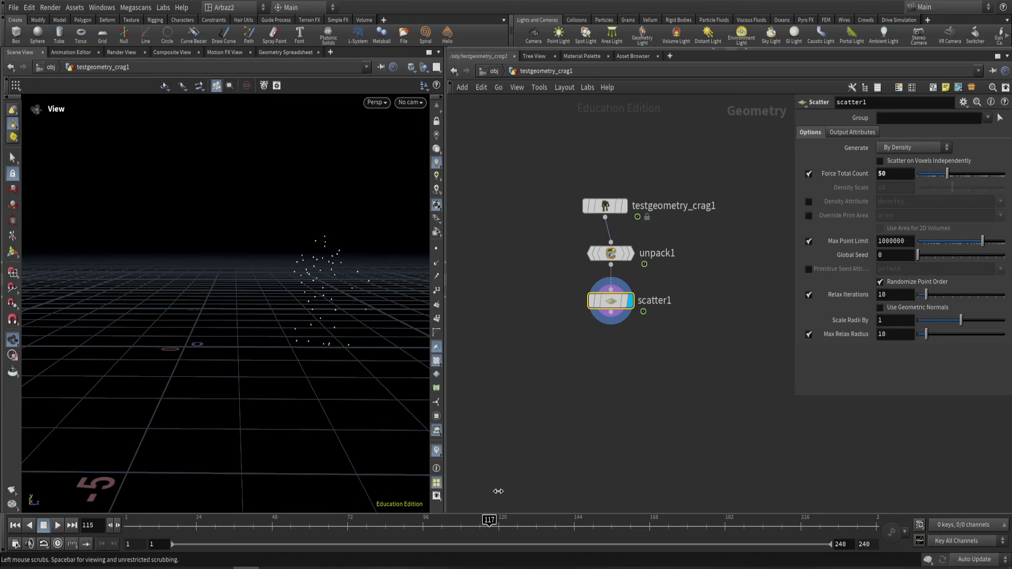
drag(327, 400, 269, 330)
key(ctrl+Left)
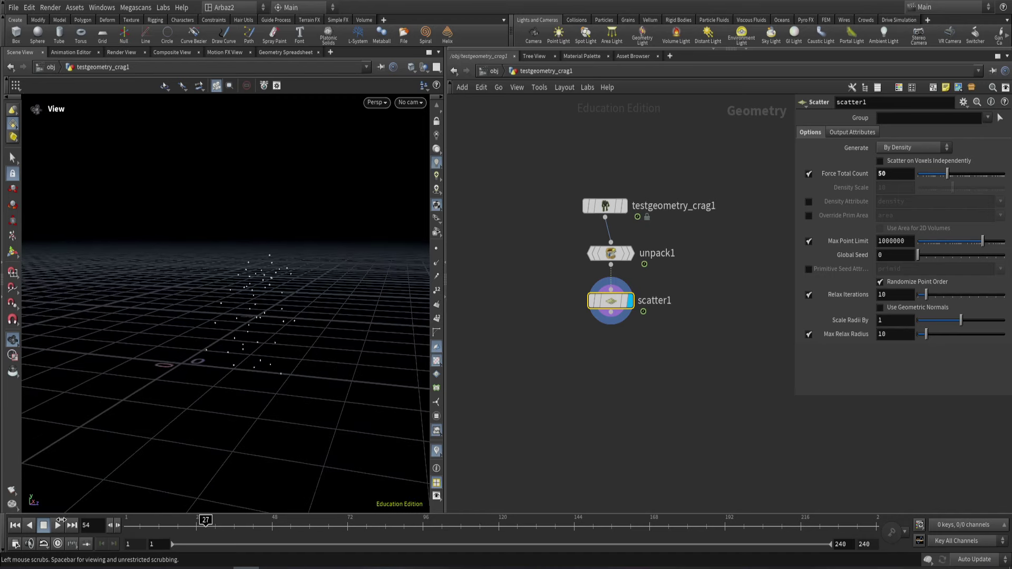
- Add a Trail node fed by the Scatter node and display its output
key(Tab)
text(tr)
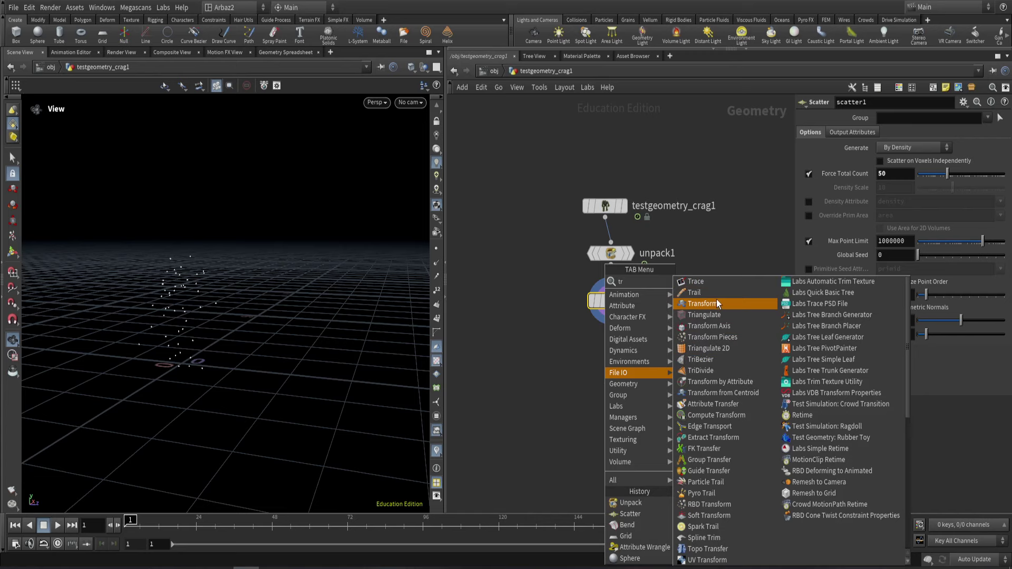
click(701, 293)
click(606, 384)
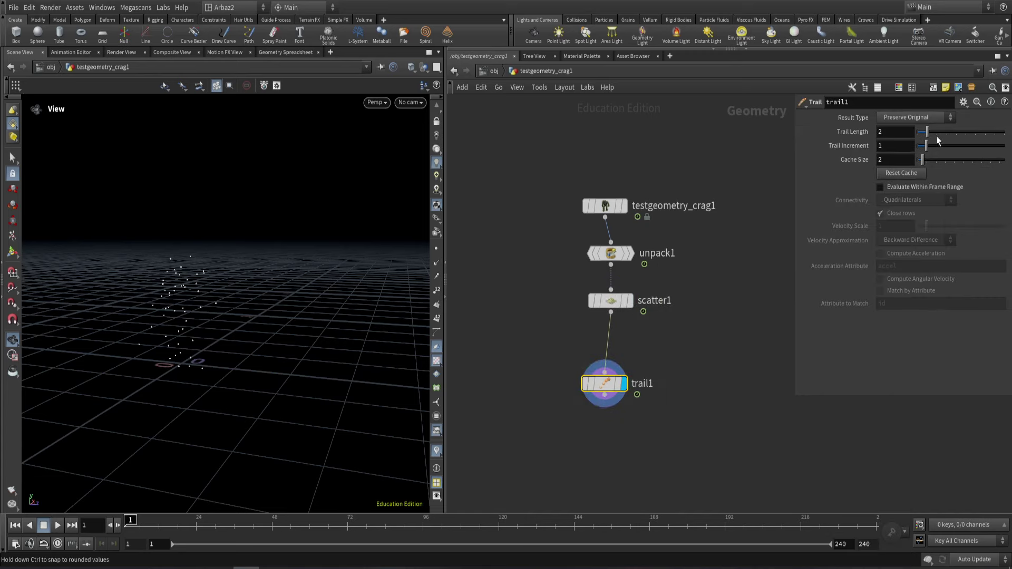
- Set the Trail node's Trail Length to 5 and play the animation to preview the trailing points
drag(926, 132, 956, 132)
key(Up)
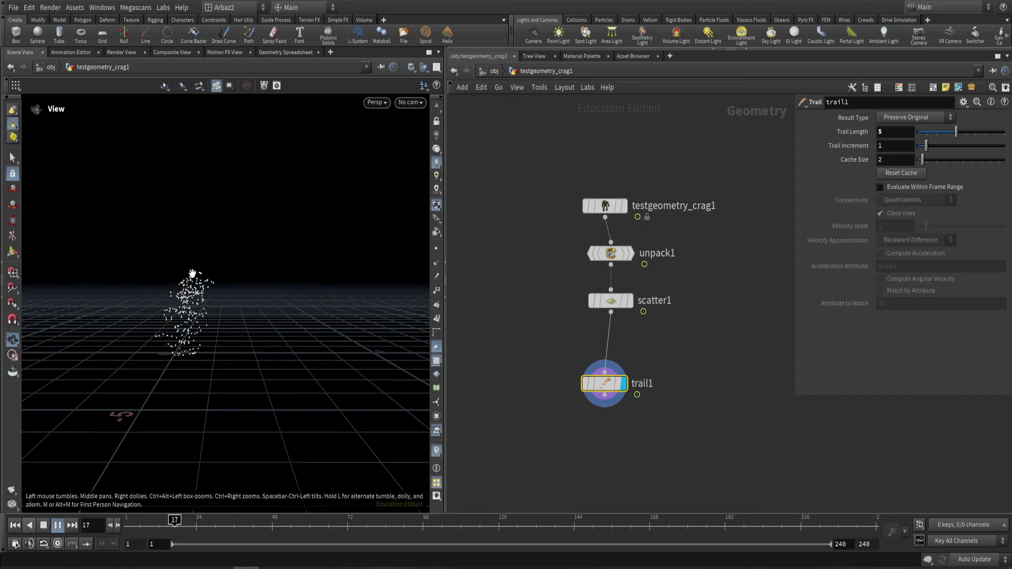
key(Up)
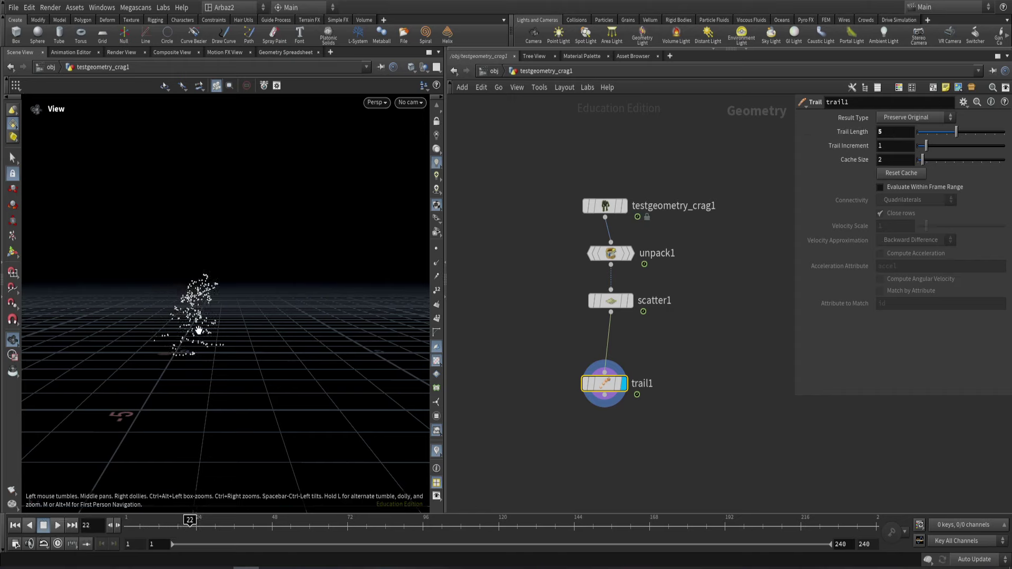
- Add an Add node fed by the Trail node and display its output
middle_drag(666, 424, 624, 333)
click(601, 306)
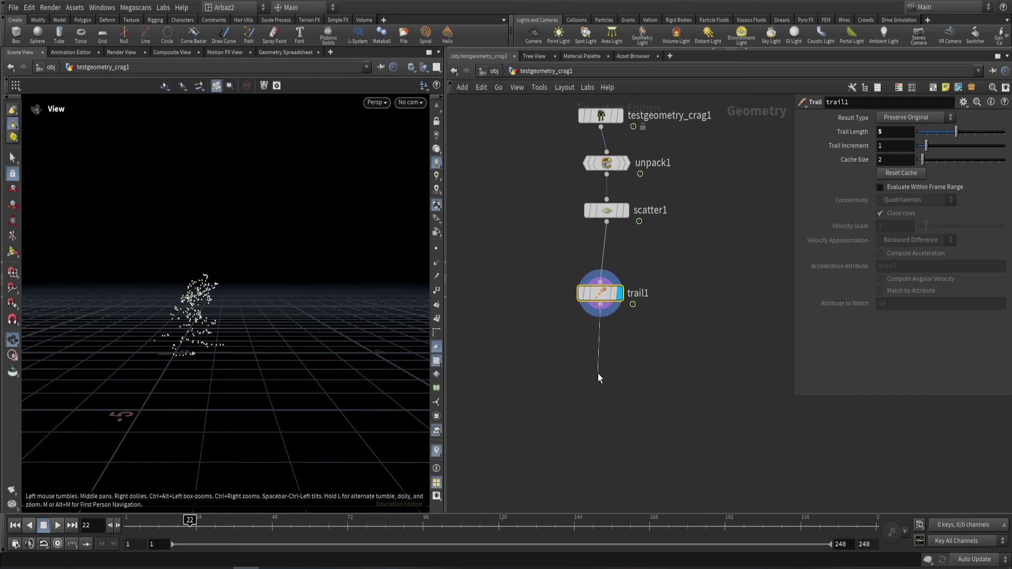
click(597, 373)
text(add)
click(695, 282)
click(618, 373)
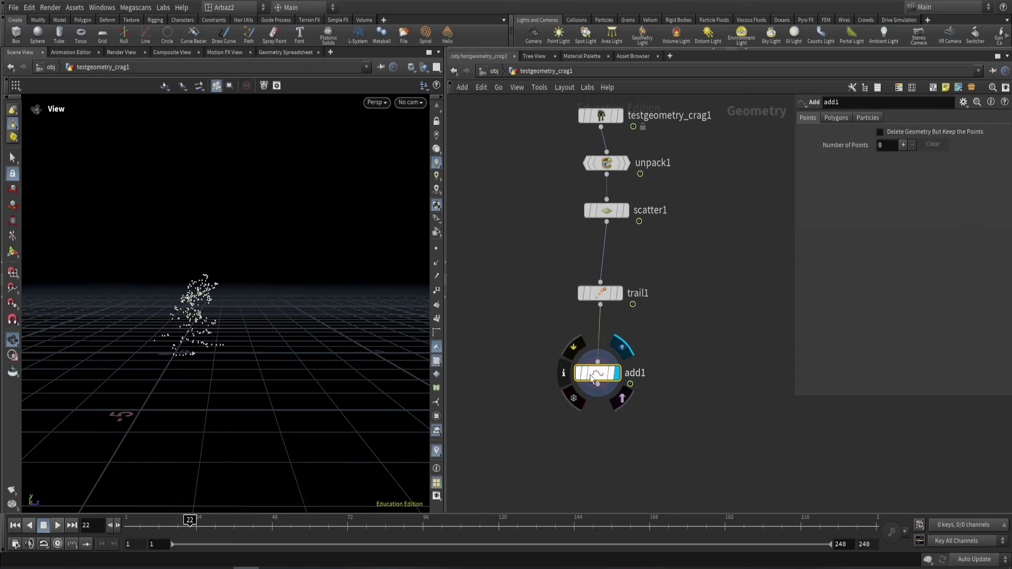
- Set the Add node to build polygons by group, adding them By Attribute
click(836, 117)
click(861, 147)
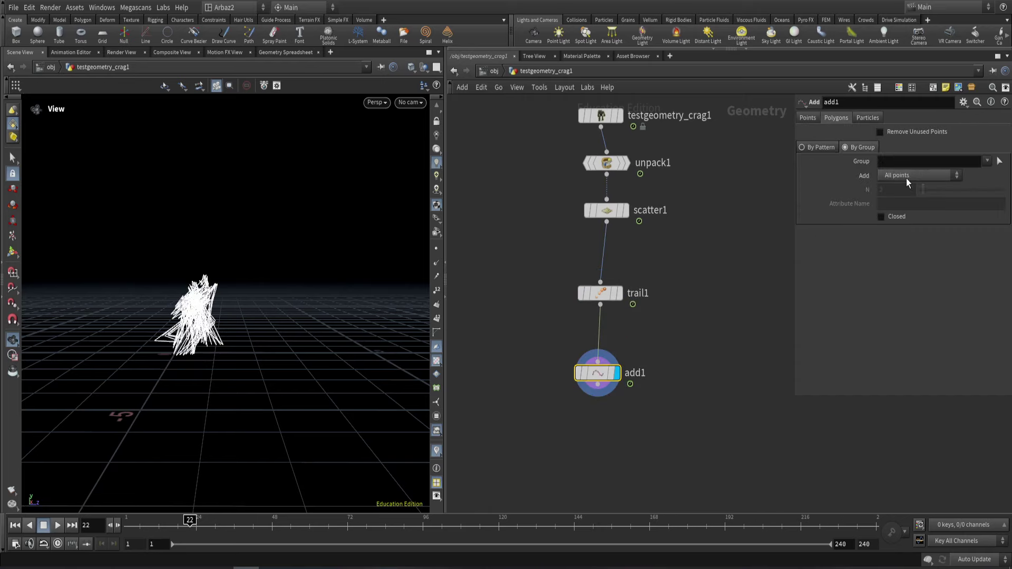
click(908, 176)
click(917, 228)
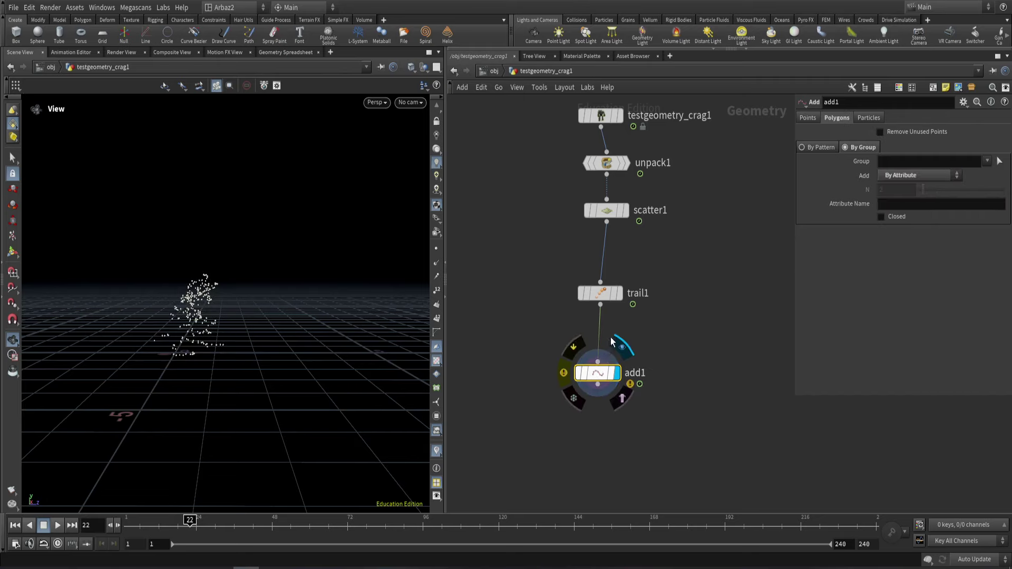
- Examine the Trail node's geometry information for its point attributes, and close the information window
click(599, 293)
click(564, 295)
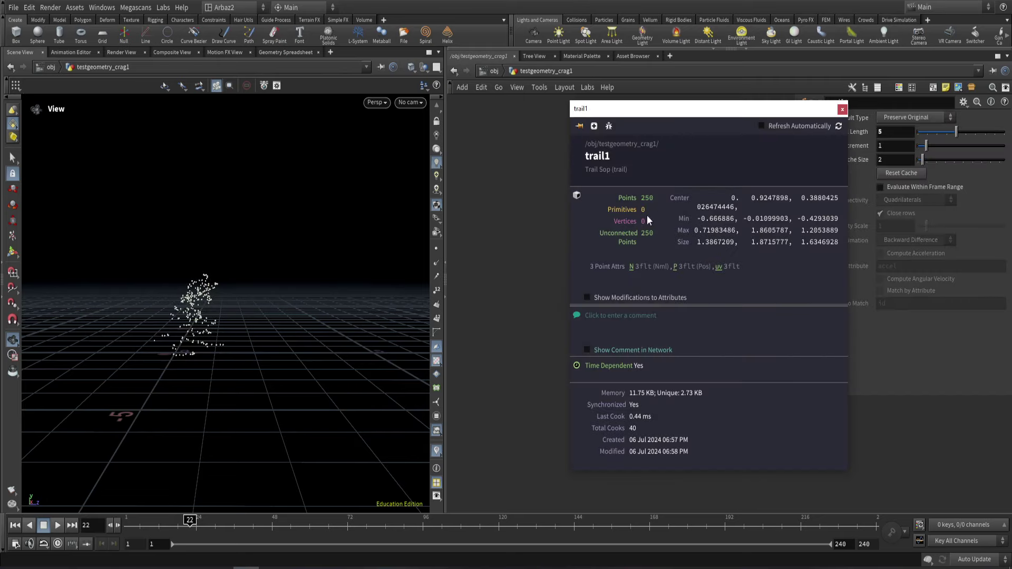
click(842, 109)
key(Tab)
text(c)
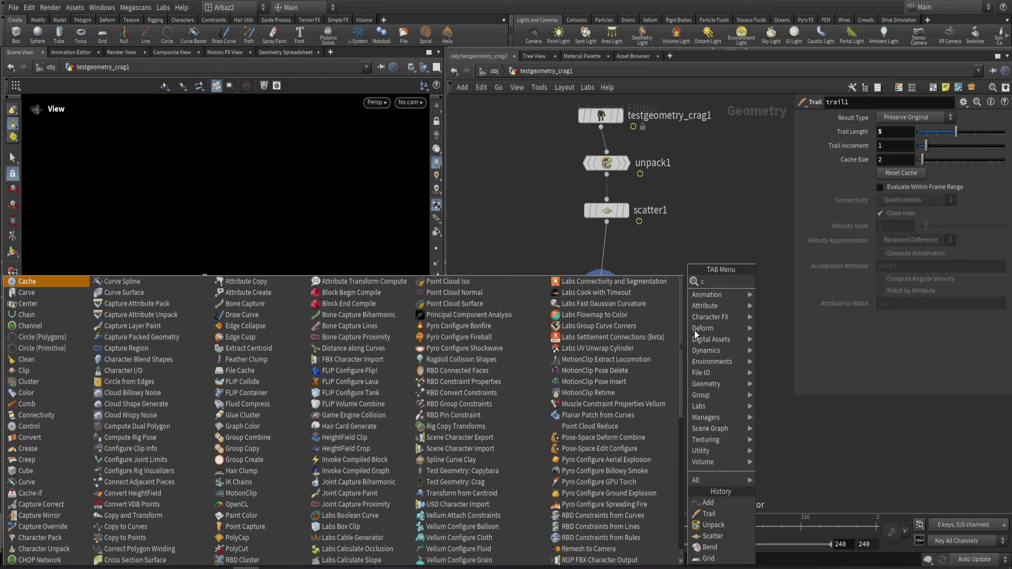
text(las)
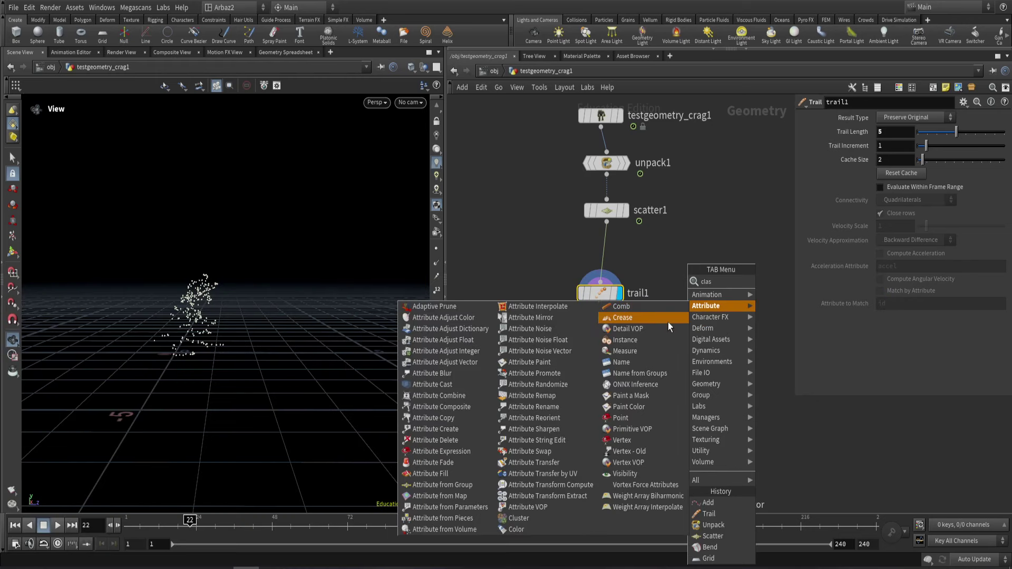
click(675, 248)
- Insert a Connectivity node between the Scatter and Trail nodes
key(Tab)
text(con)
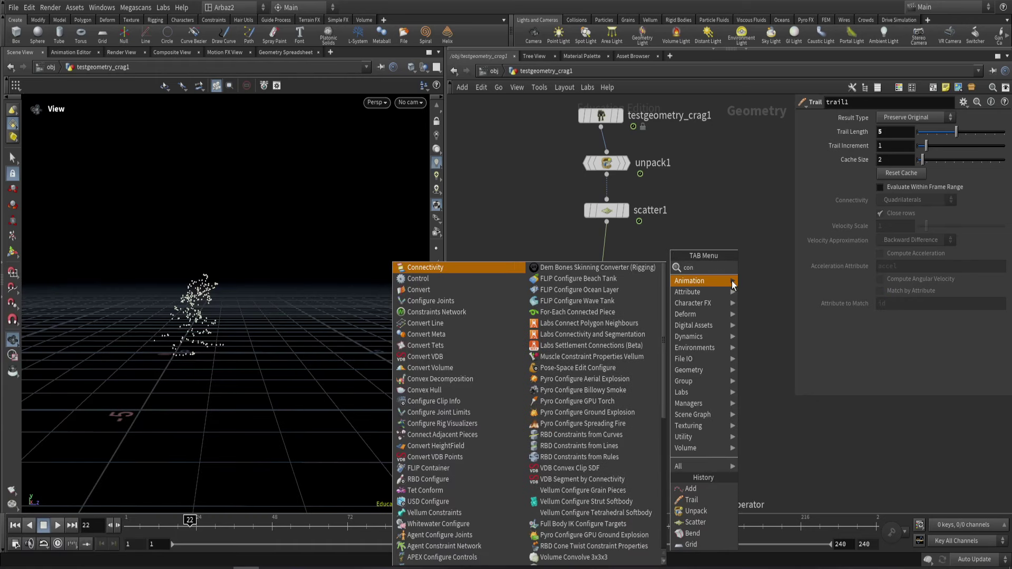
click(498, 268)
click(609, 244)
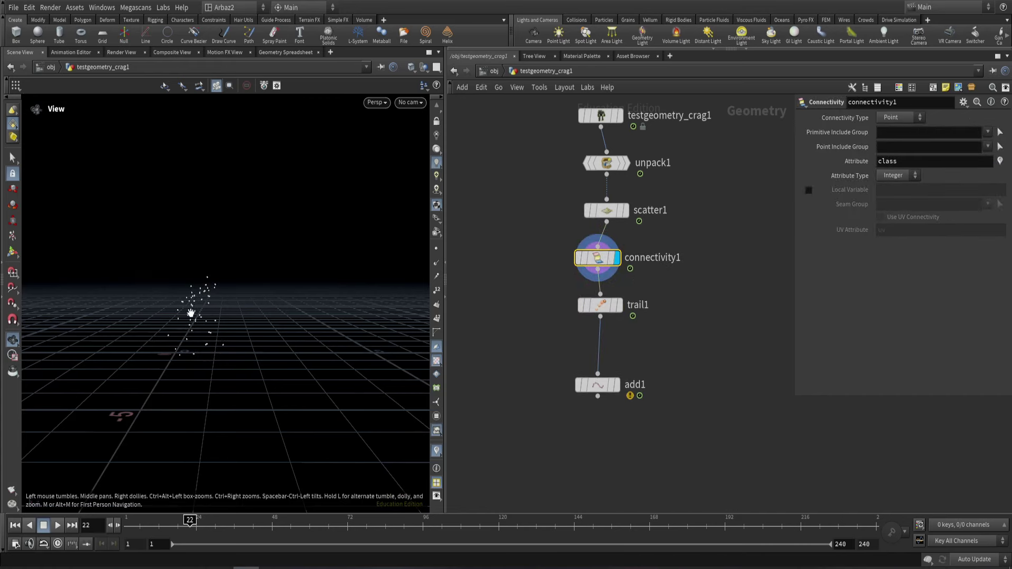
- Display the Add node's output and set its Attribute Name to class
drag(191, 313, 199, 302)
click(616, 386)
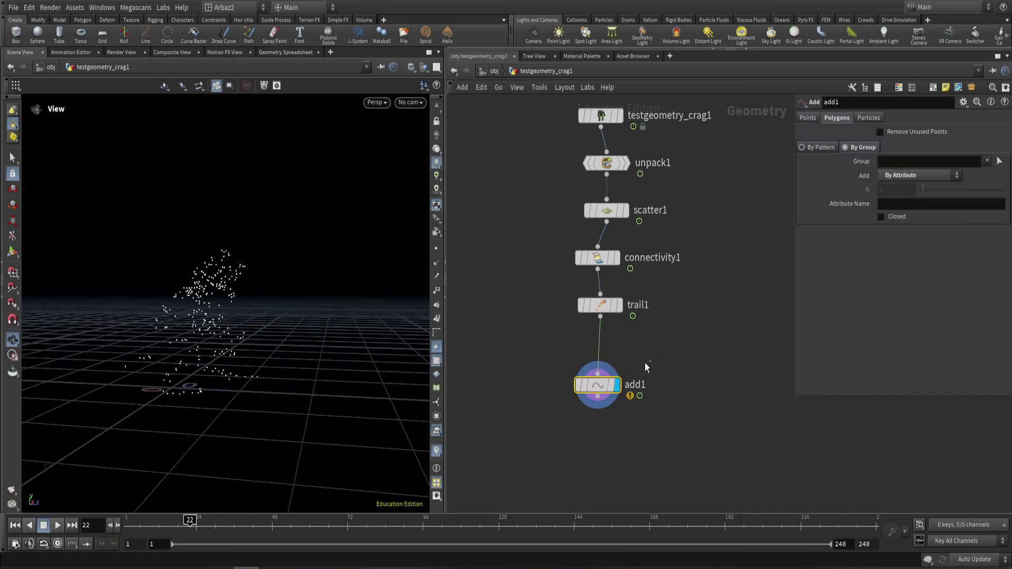
click(895, 203)
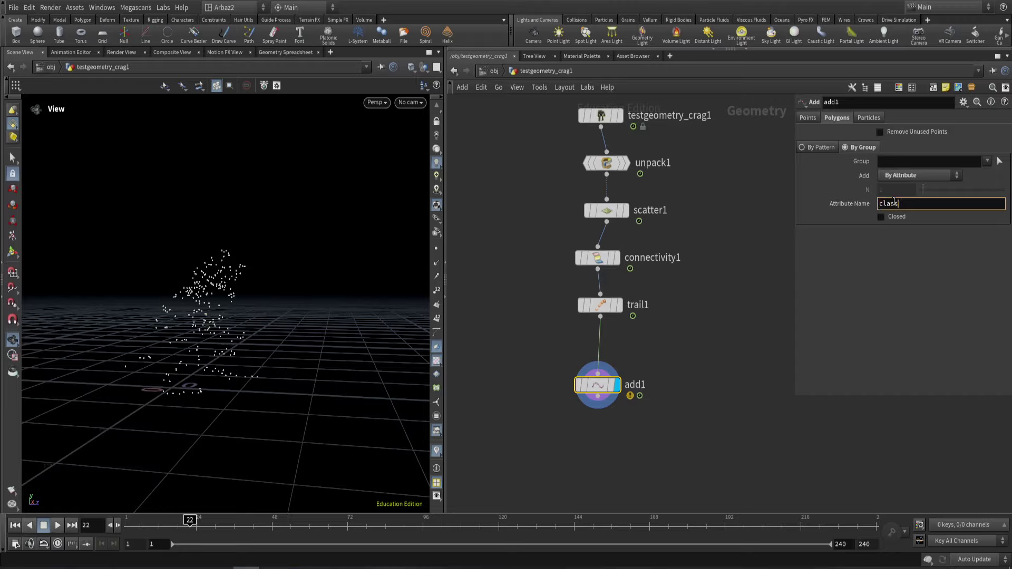
key(Return)
- Play the animation from the start and examine the trail lines drawn behind the moving points
drag(375, 359, 203, 323)
mouse_move(155, 290)
mouse_down()
mouse_move(216, 303)
mouse_move(169, 301)
mouse_up()
click(132, 520)
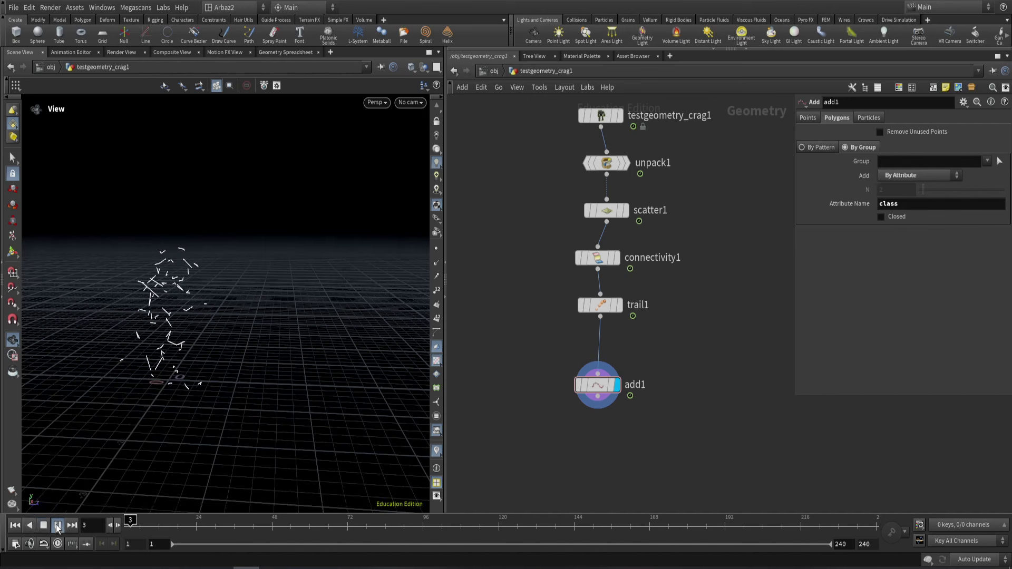
click(57, 525)
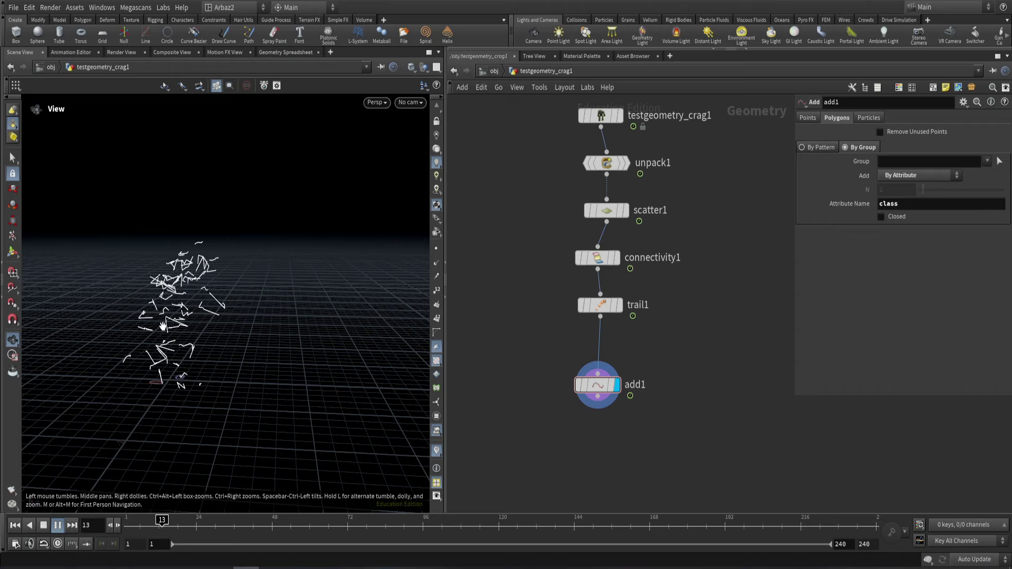
drag(170, 388, 64, 354)
drag(197, 320, 186, 320)
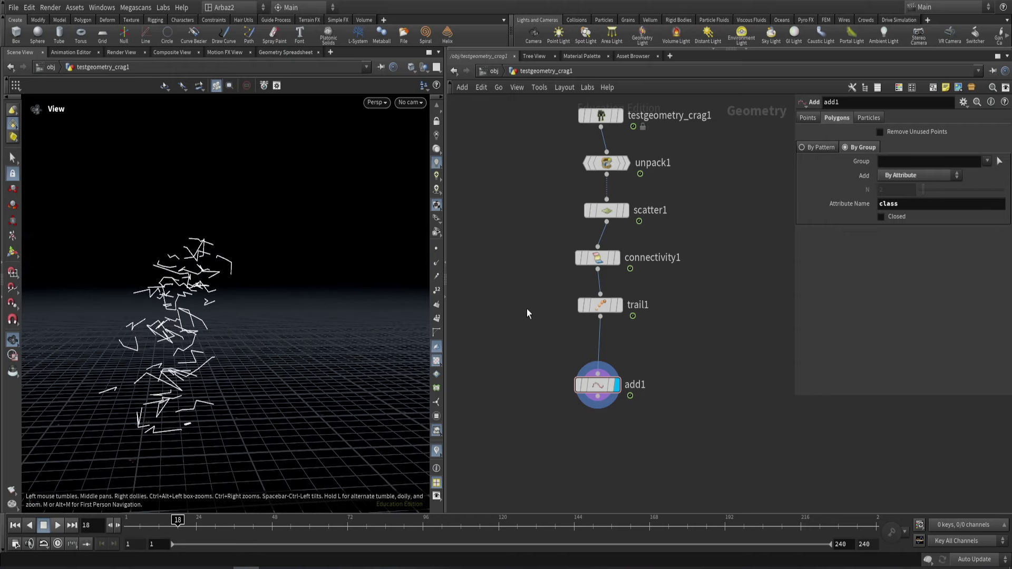
- Display the Scatter node's output and show point numbers in the viewport
middle_drag(632, 229, 634, 280)
click(626, 262)
click(608, 265)
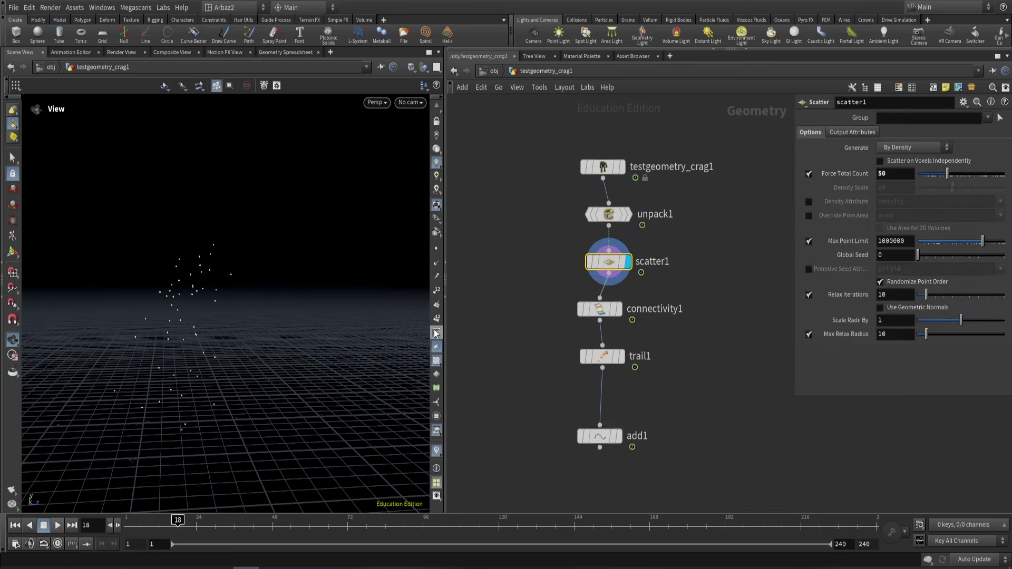
click(437, 290)
scroll(197, 318, up, 5)
drag(197, 318, 159, 272)
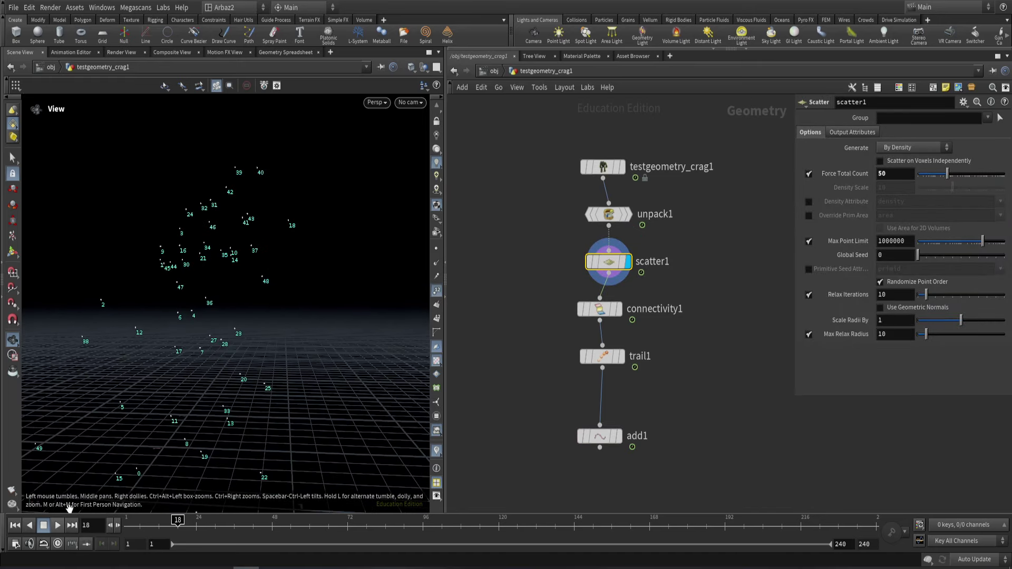
- Play the animation to check how the numbered points shift on the character, and return to the first frame
click(57, 525)
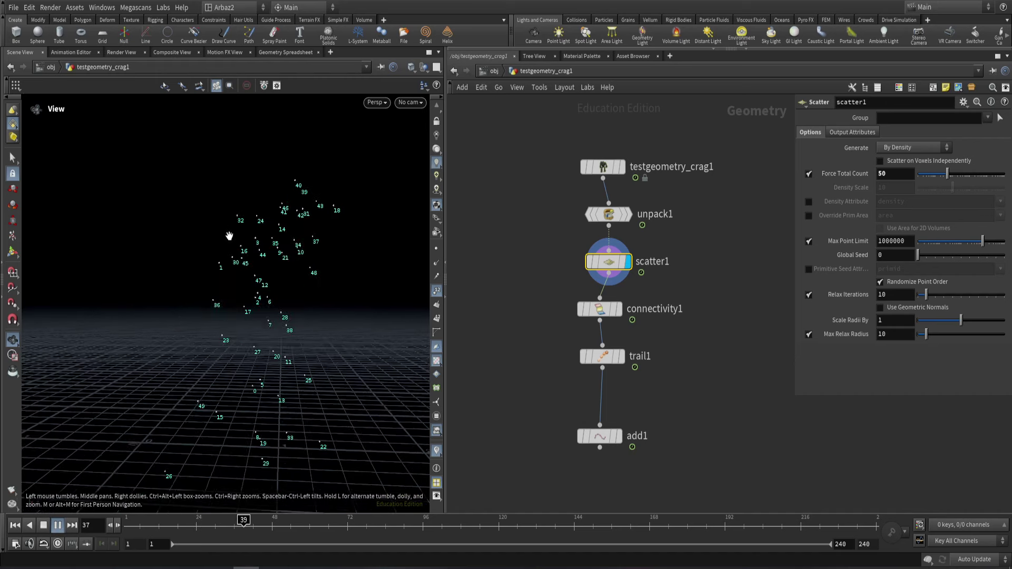
drag(229, 235, 287, 377)
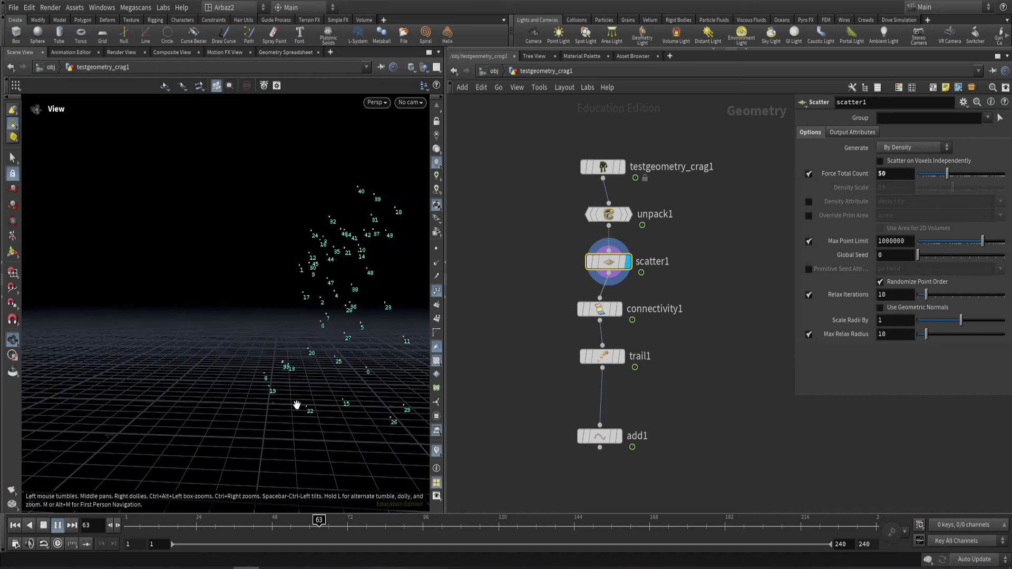
click(43, 526)
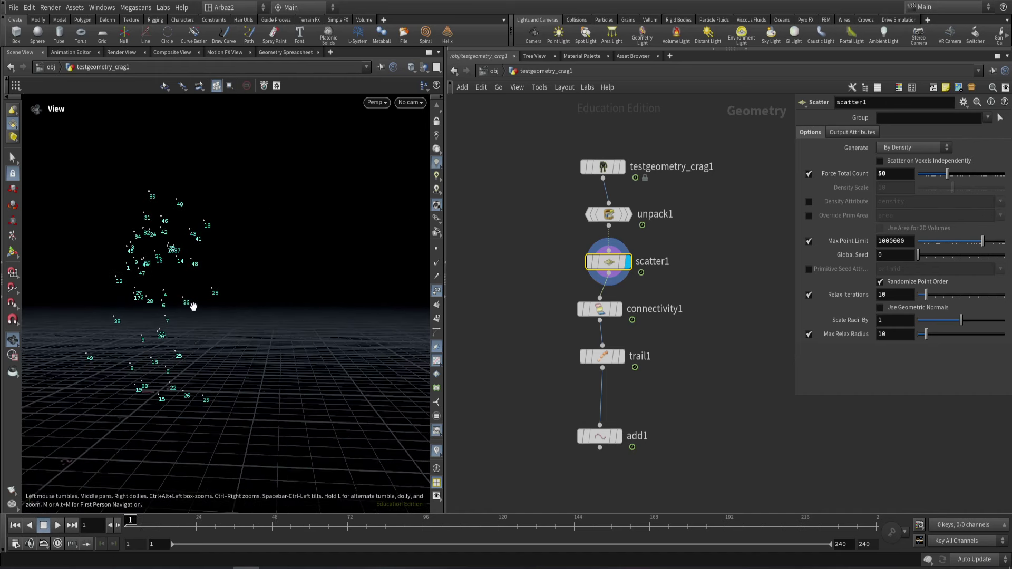
drag(560, 134, 507, 305)
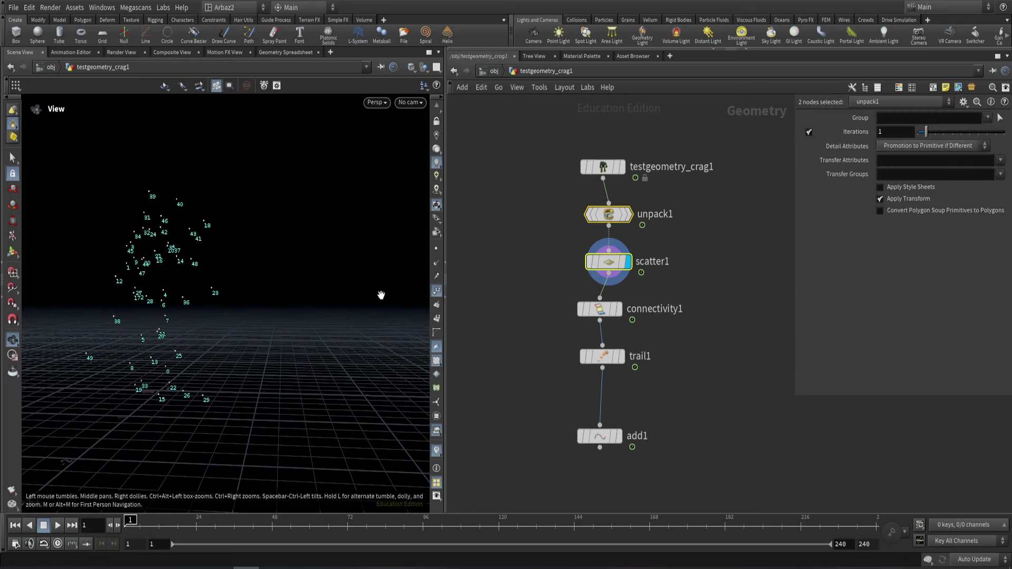
drag(337, 247, 367, 249)
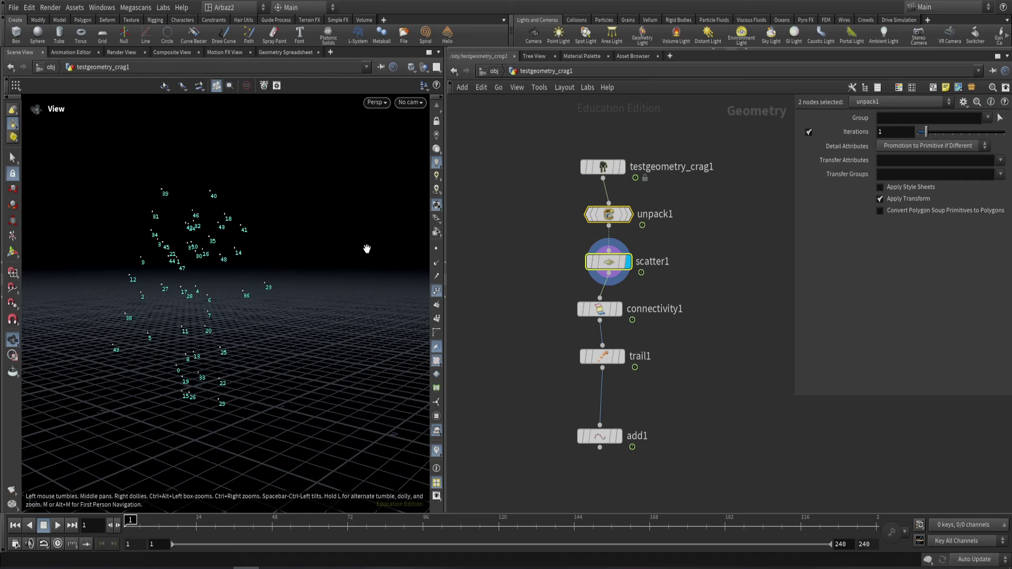
drag(232, 318, 242, 307)
- Move the Connectivity, Trail and Add nodes down together to make room below the Scatter node
middle_drag(691, 285, 667, 241)
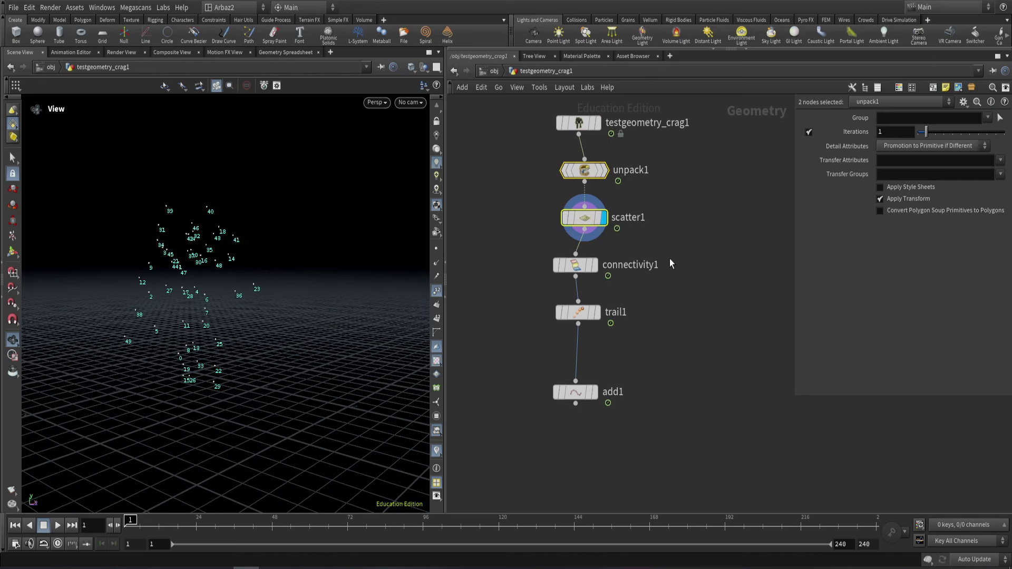
drag(669, 259, 523, 457)
drag(572, 272, 566, 352)
click(645, 254)
click(584, 217)
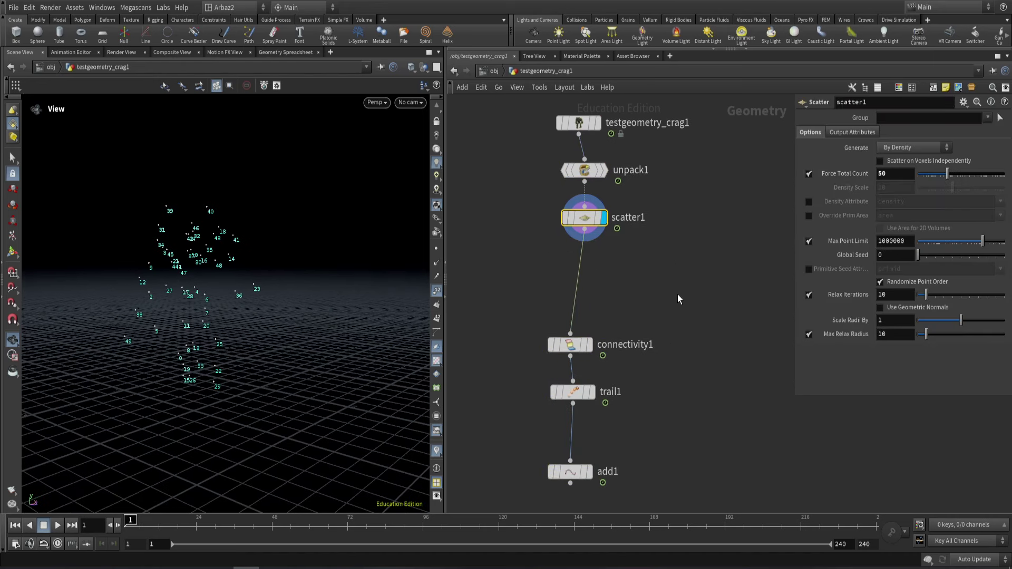
middle_drag(680, 275, 658, 284)
click(560, 176)
key(Tab)
text(time)
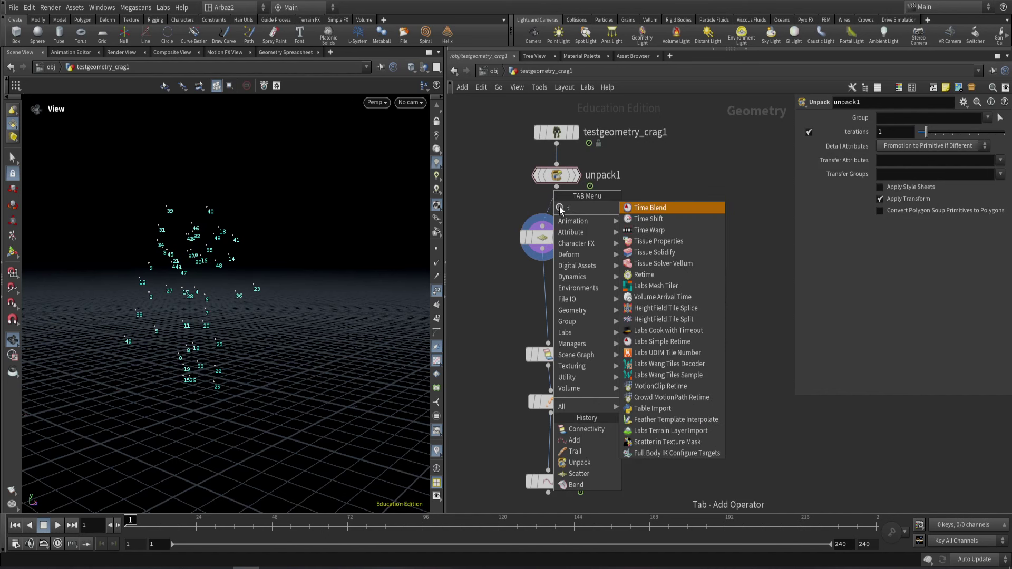
click(662, 217)
click(619, 234)
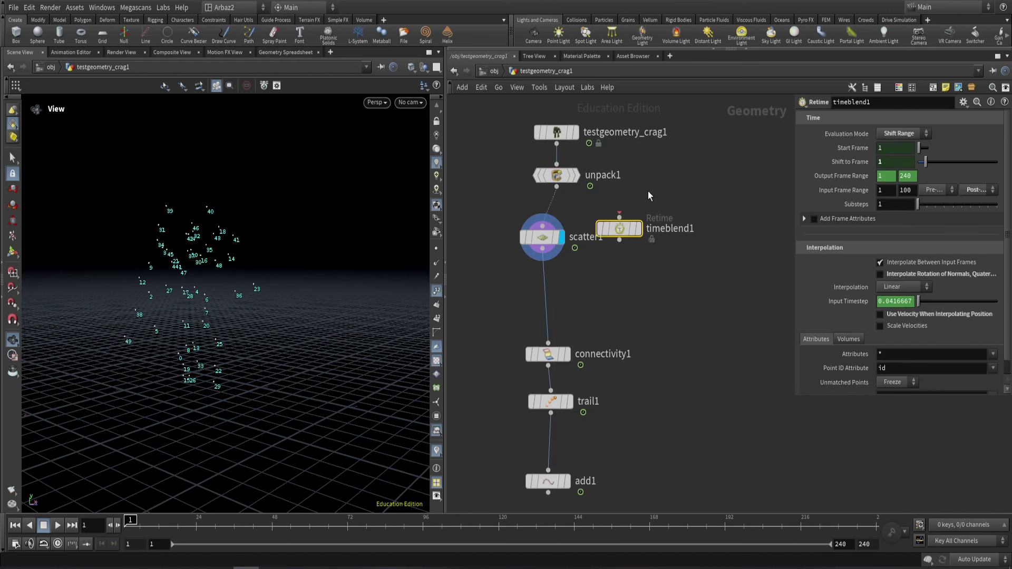
key(Delete)
- Insert a Time Shift node between the Unpack and Scatter nodes
key(Tab)
text(tim)
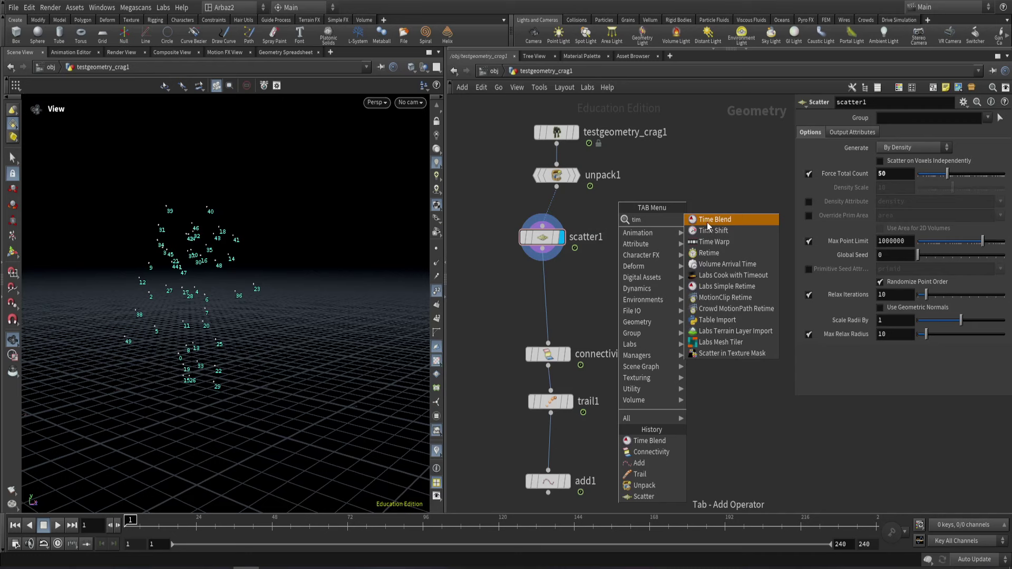
click(708, 230)
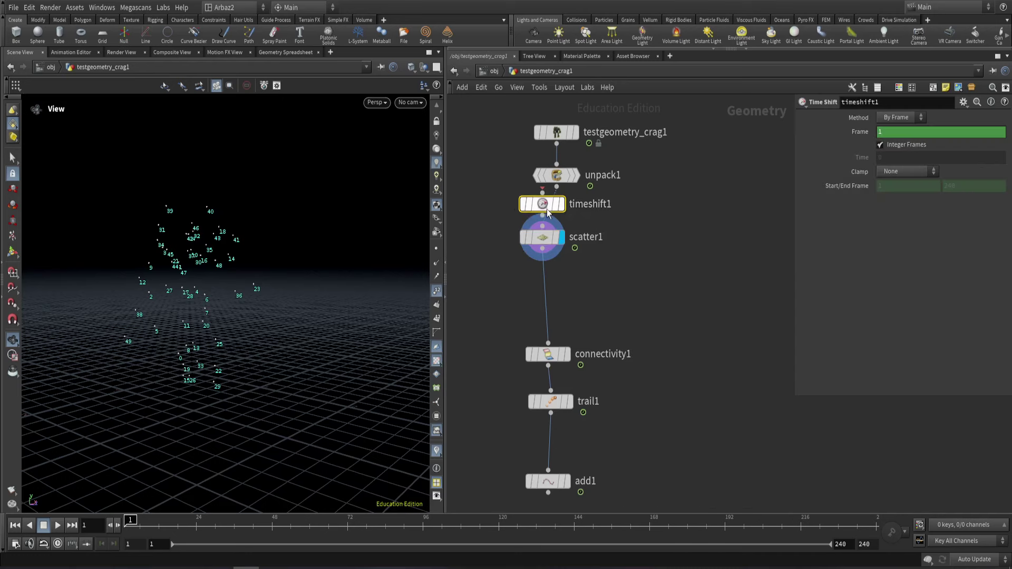
click(548, 223)
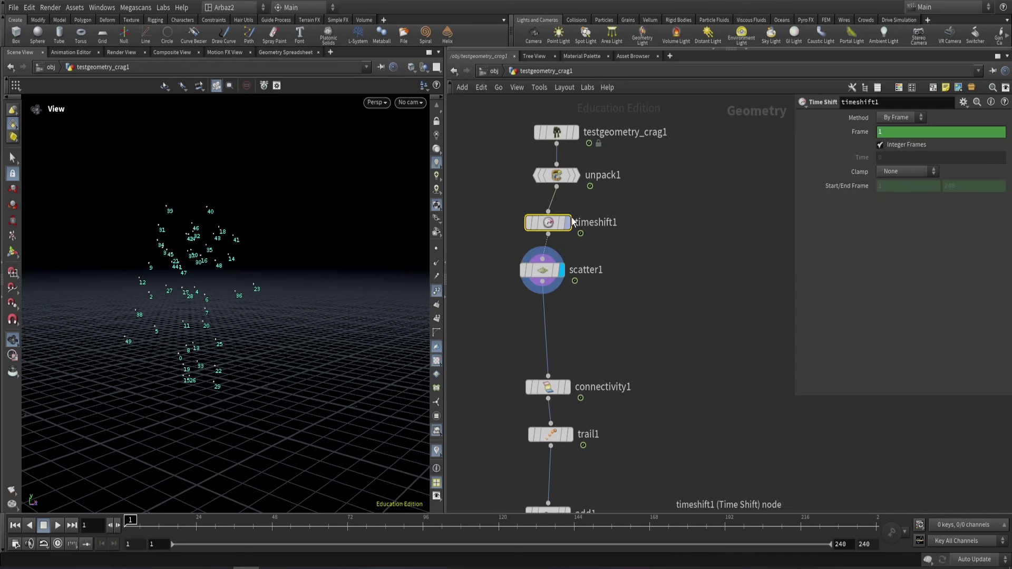
- Remove the expression from the Time Shift node's Frame parameter, leaving it fixed at 1
click(561, 271)
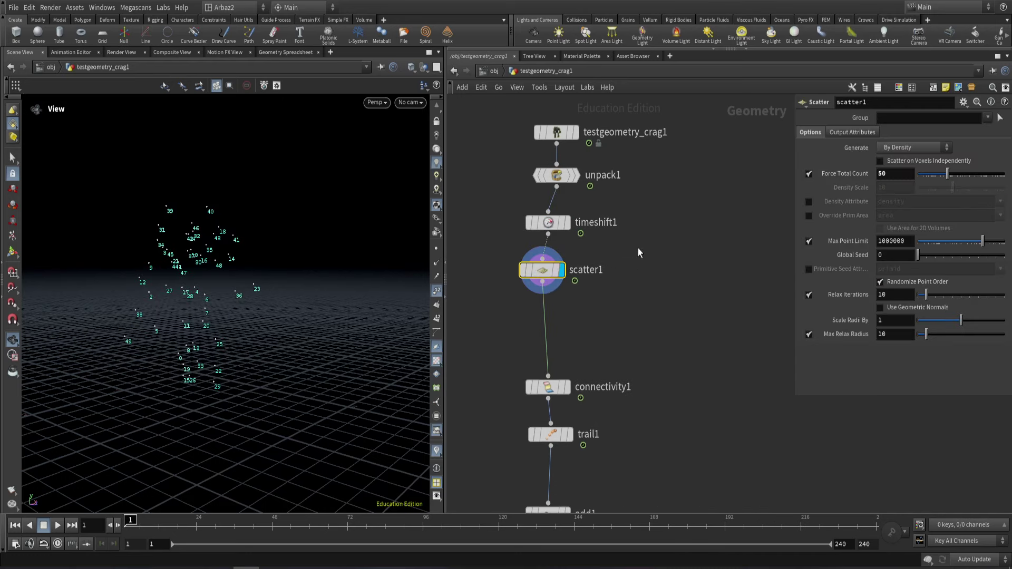
key(F2)
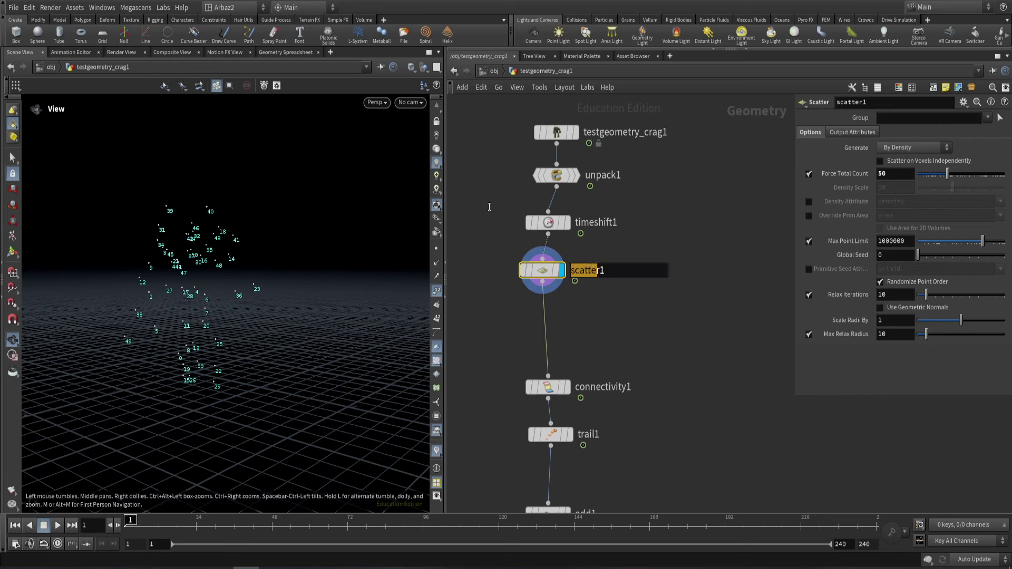
key(Escape)
key(Up)
ctrl+shift+click(894, 133)
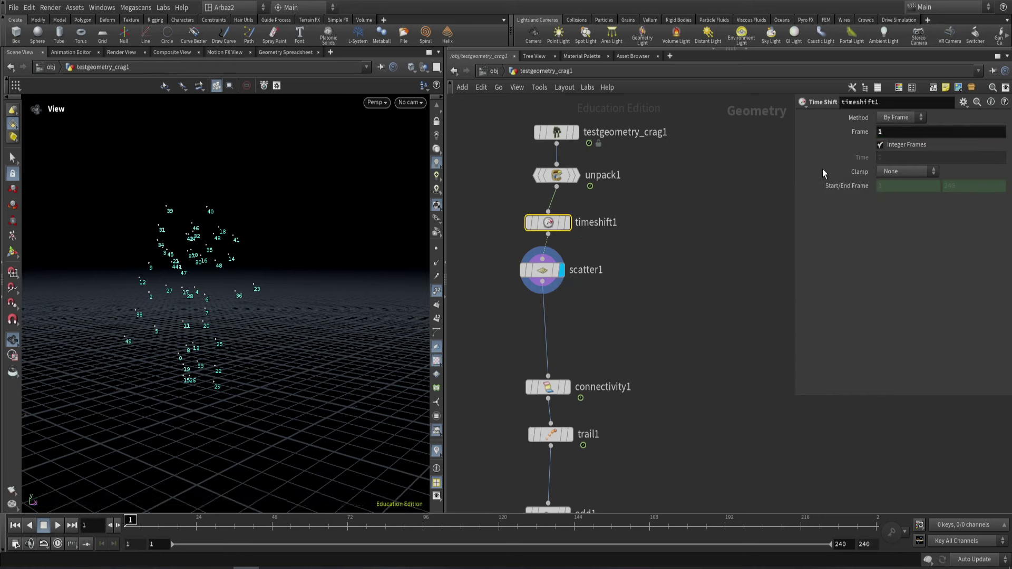
key(Down)
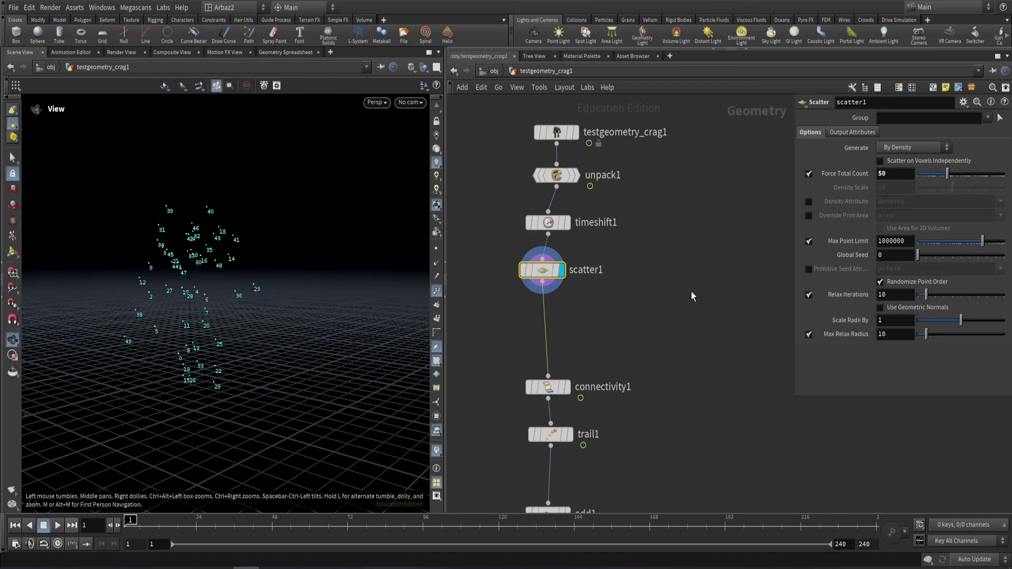
key(Up)
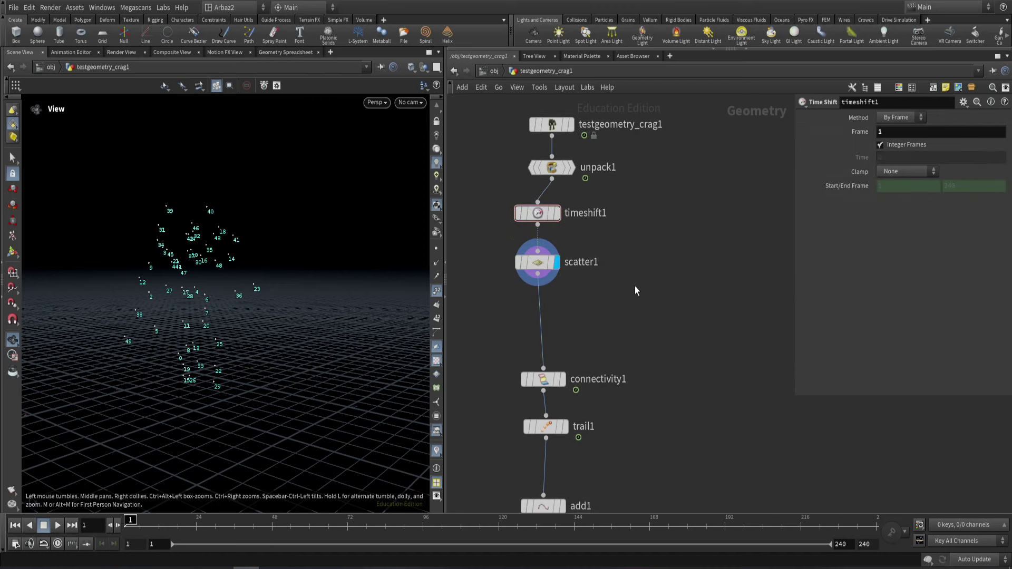
- Add an Attribute Interpolate node beside the Scatter node
key(Tab)
text(a)
key(Escape)
key(Tab)
text(a)
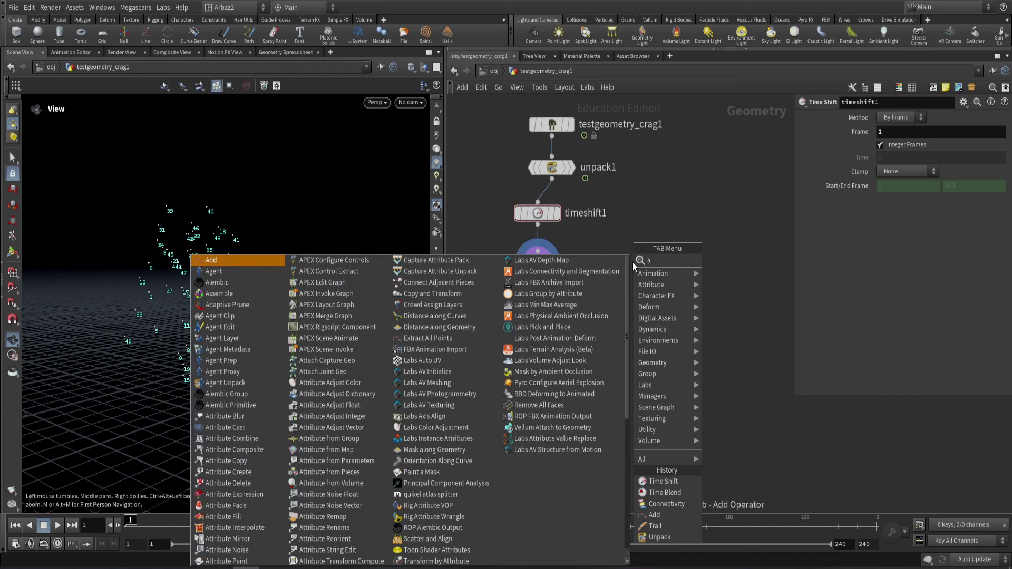
text(ttrib ran)
key(Down)
key(Return)
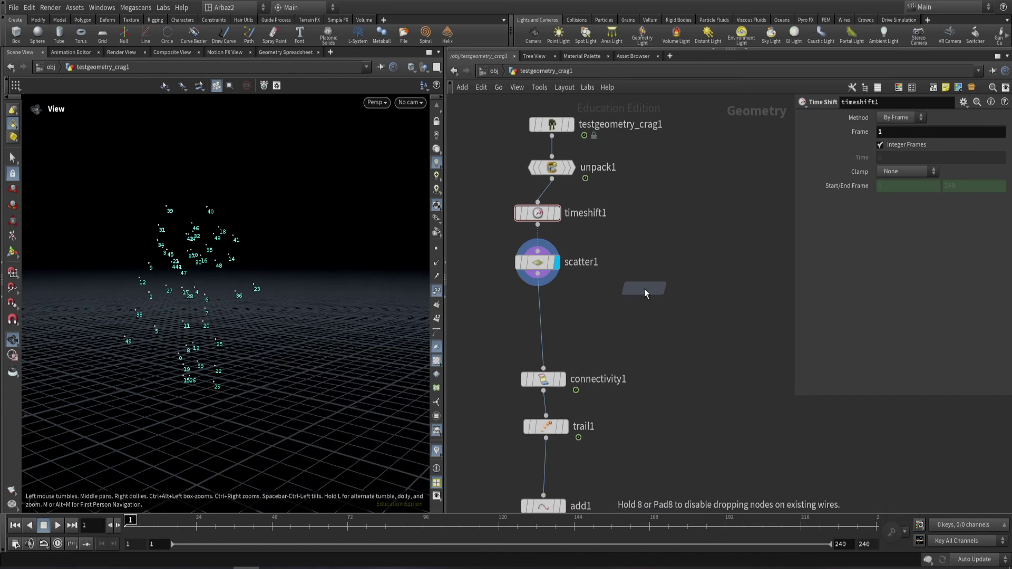
click(644, 290)
- Wire Scatter into the Attribute Interpolate node's first input and Unpack into its second, and display the node
drag(644, 290, 539, 275)
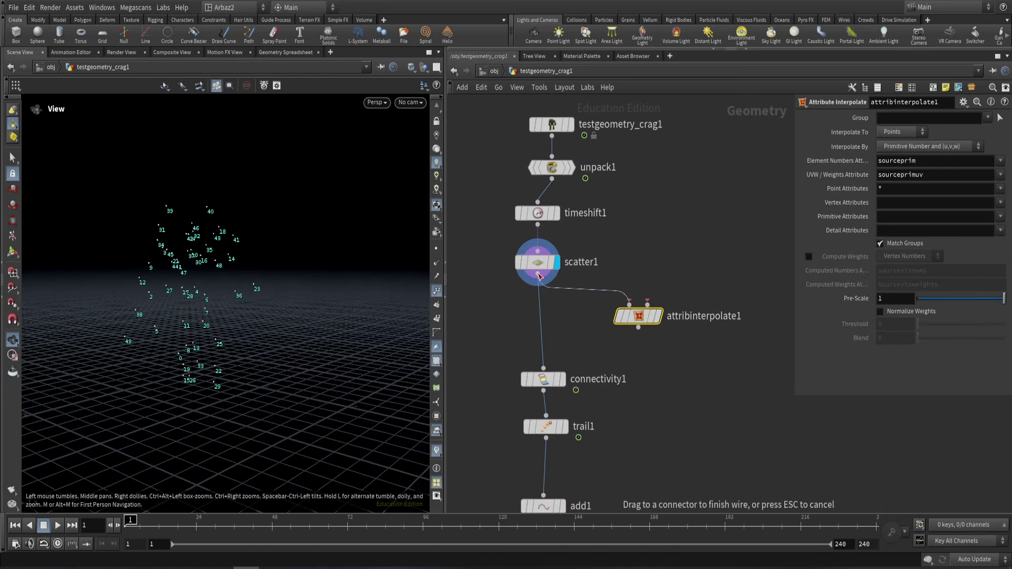
drag(647, 304, 551, 180)
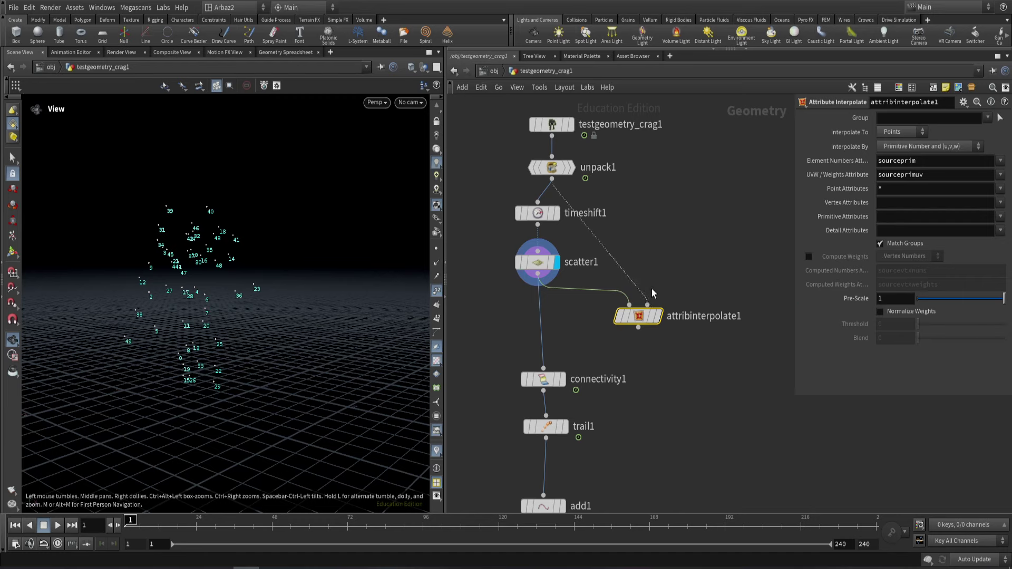
click(657, 316)
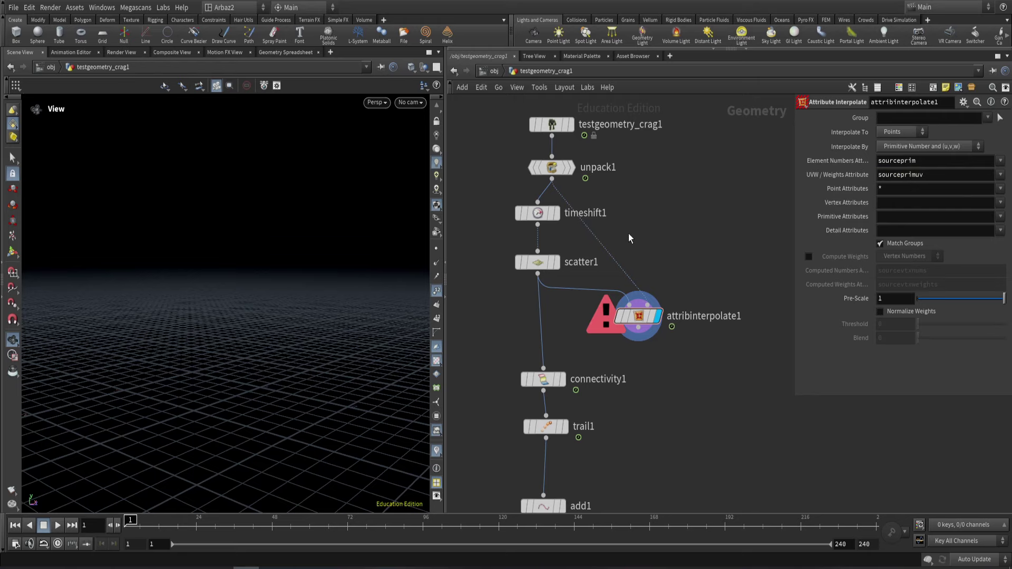
- Enable the Prim Num Attribute (sourceprim) and Prim UVW Attribute (sourceprimuv) outputs on the Scatter node
click(537, 262)
click(808, 147)
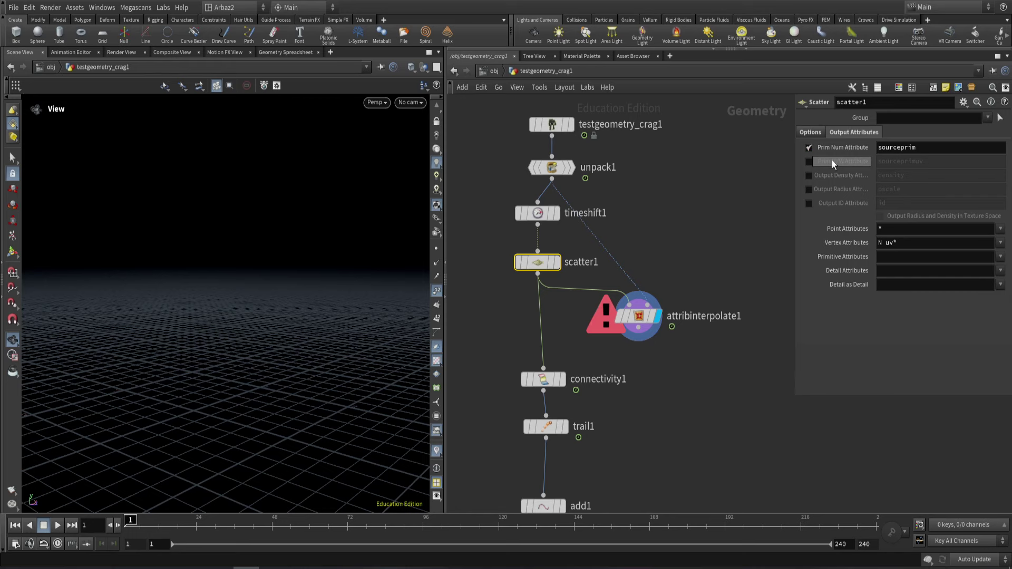
click(810, 162)
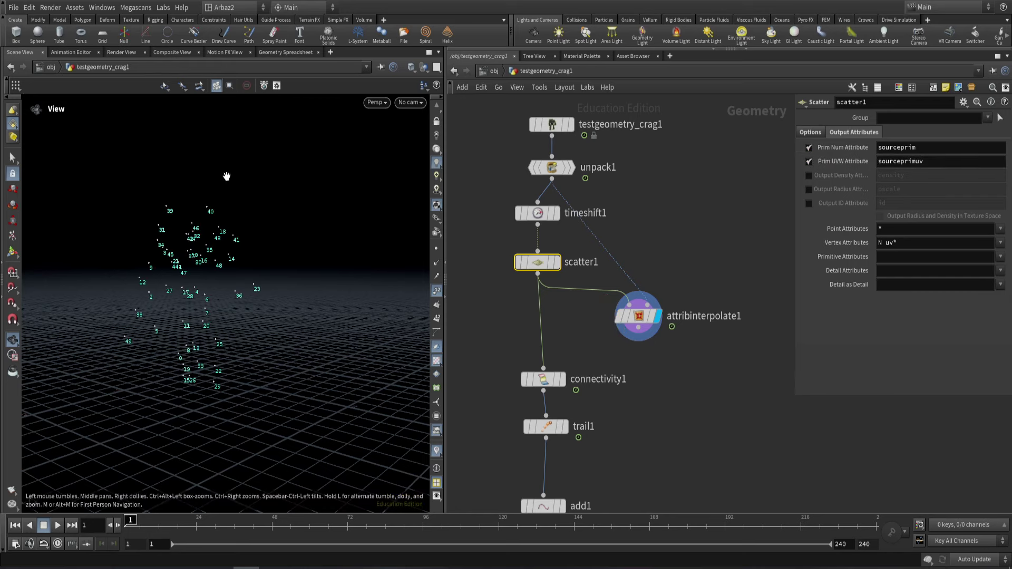
- Compare the Attribute Interpolate attribute names with the Scatter outputs, and scrub the animation to check how the numbered points move
click(639, 315)
click(537, 261)
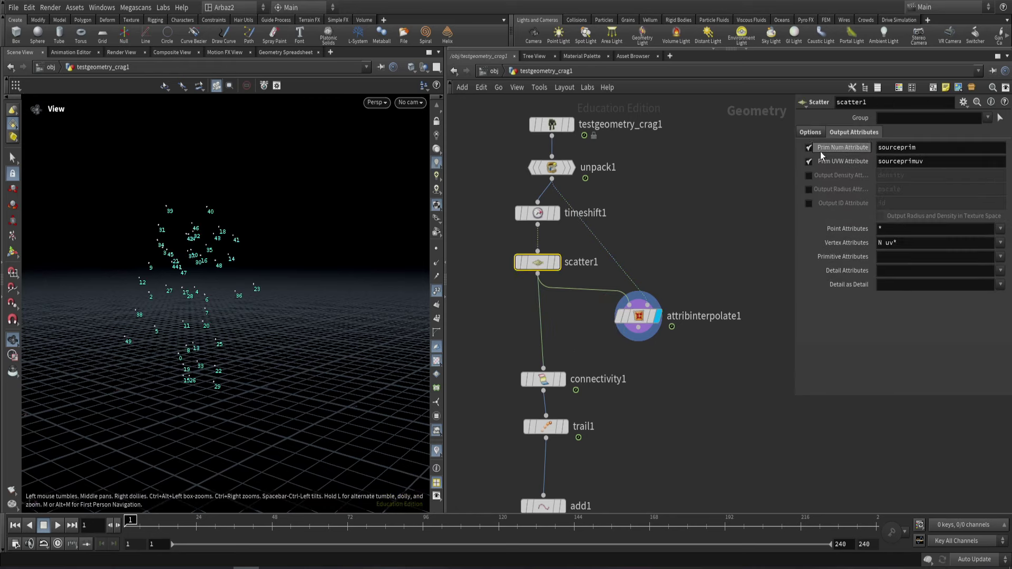
click(631, 312)
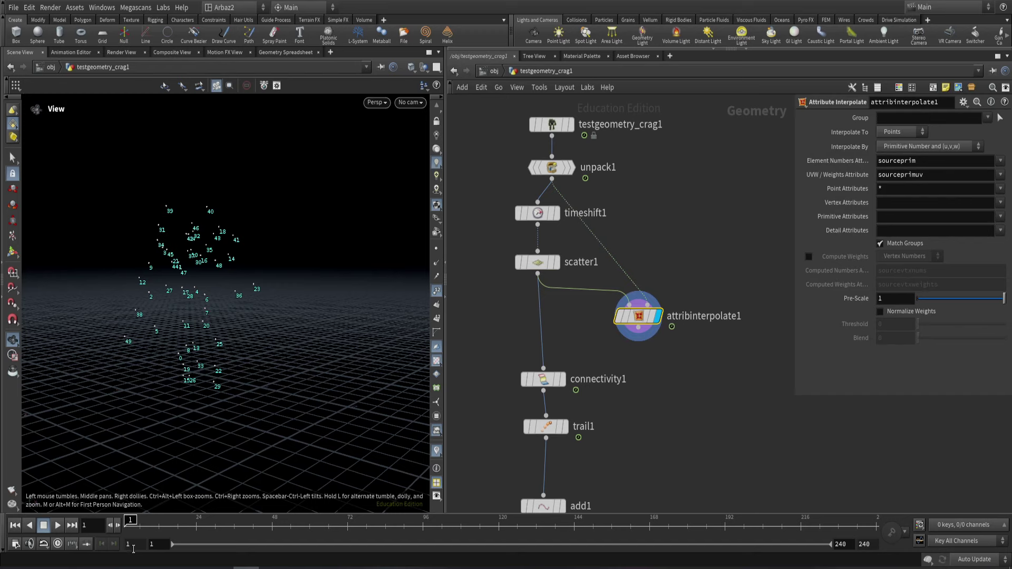
drag(135, 523, 256, 523)
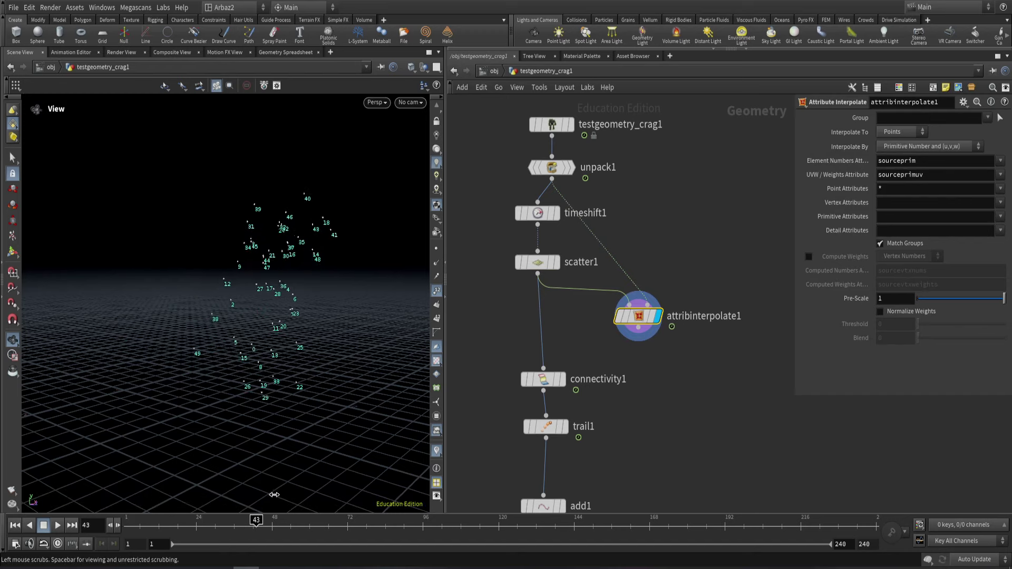
drag(339, 295, 288, 305)
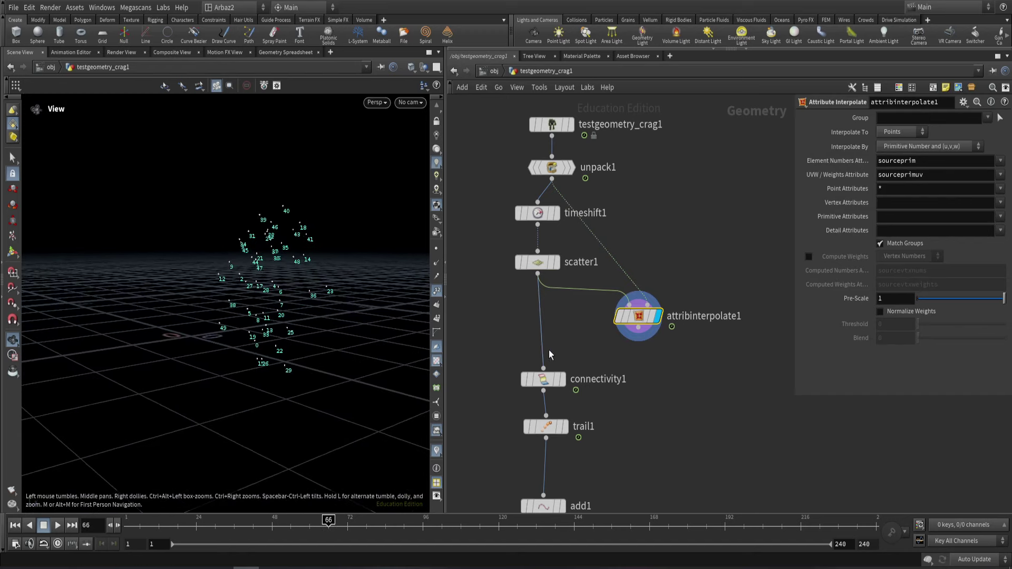
- Wire the Attribute Interpolate output into the Connectivity node and display the Add node's result
drag(638, 327, 543, 368)
middle_drag(567, 501, 555, 416)
click(525, 429)
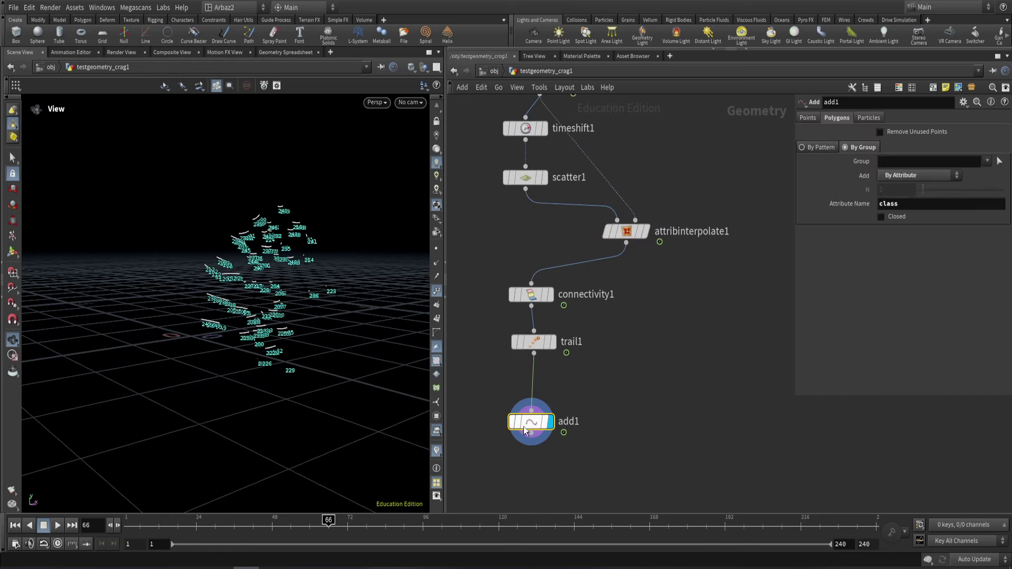
- Turn off the viewport point numbers and scrub the animation to check the line trails
click(436, 304)
click(253, 525)
drag(146, 525, 334, 525)
drag(272, 312, 266, 316)
click(626, 231)
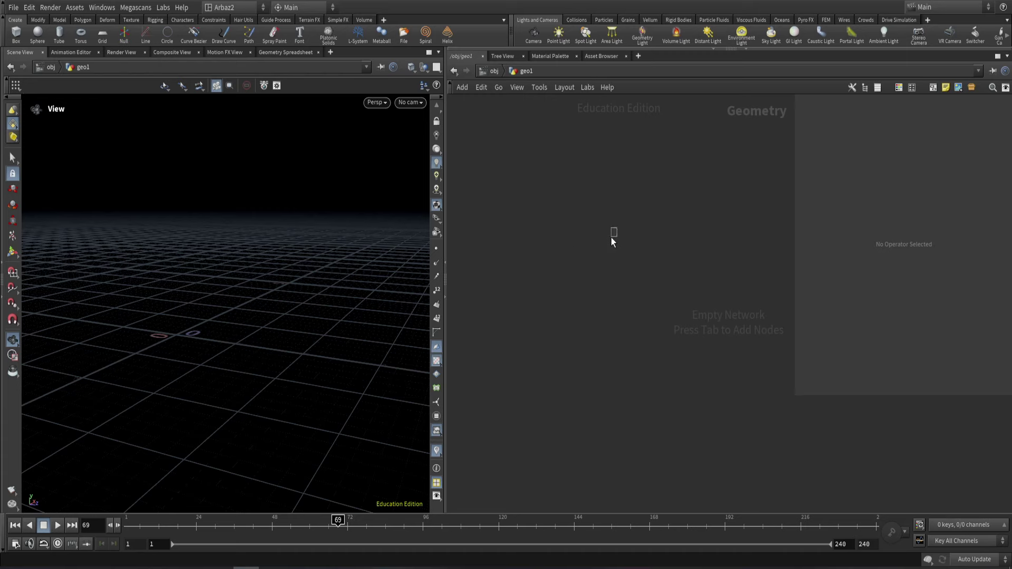
key(Tab)
key(Escape)
key(Tab)
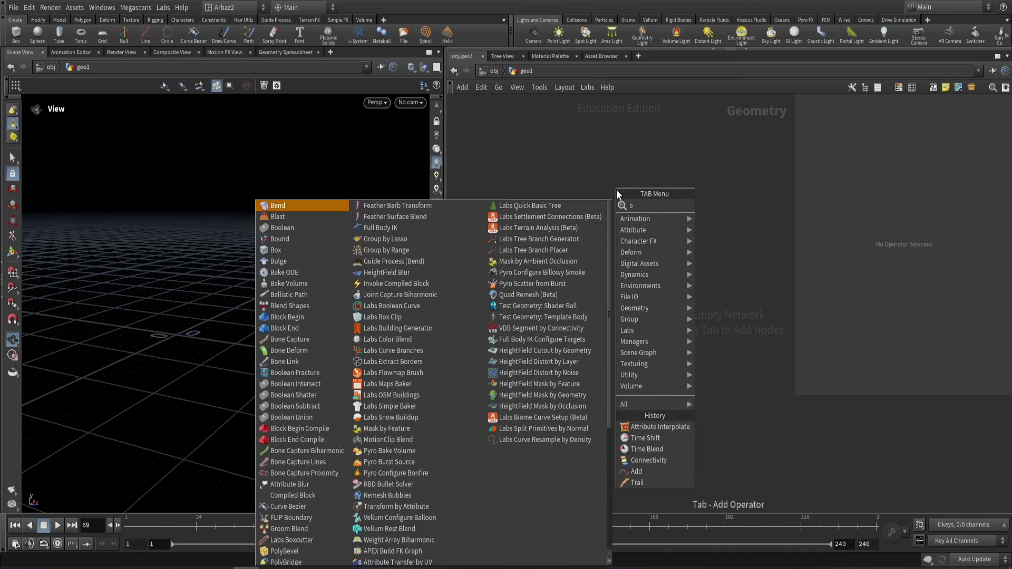
text(bou)
key(Escape)
- Add a polygon Sphere node to the empty geo1 network
key(Tab)
text(sp)
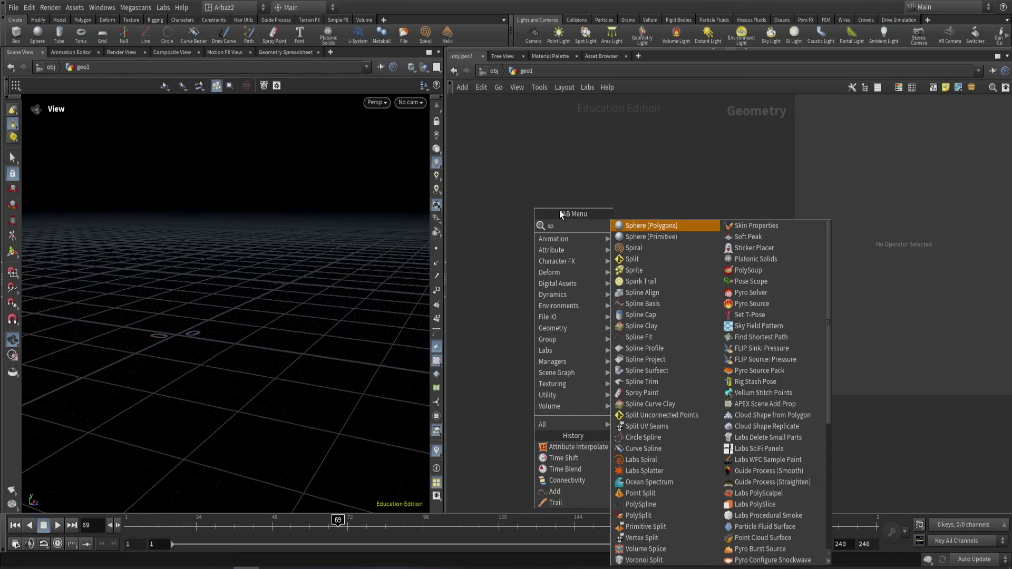
click(635, 226)
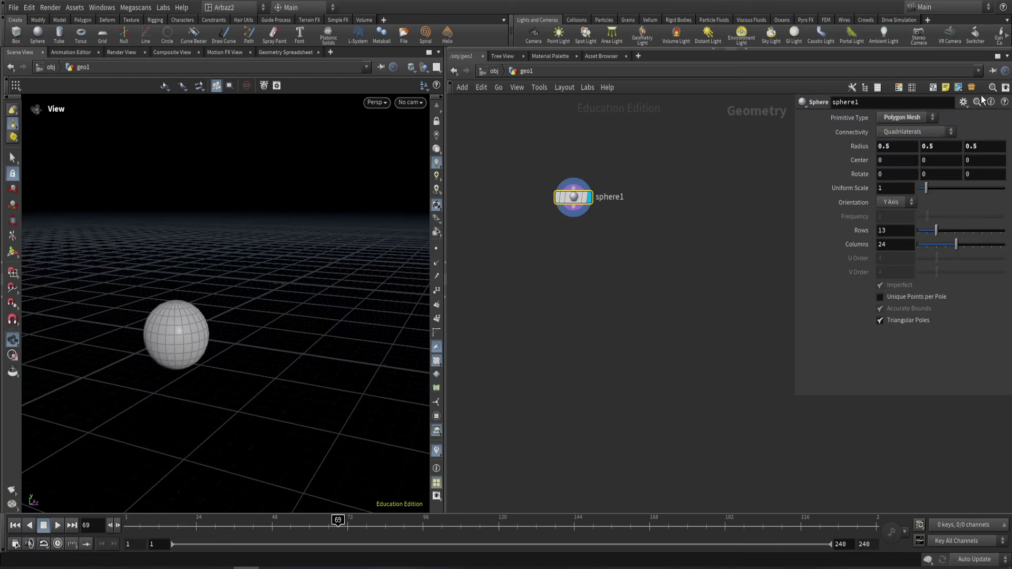
- Set the sphere's primitive type to Polygon and its frequency to 8
click(930, 119)
click(903, 197)
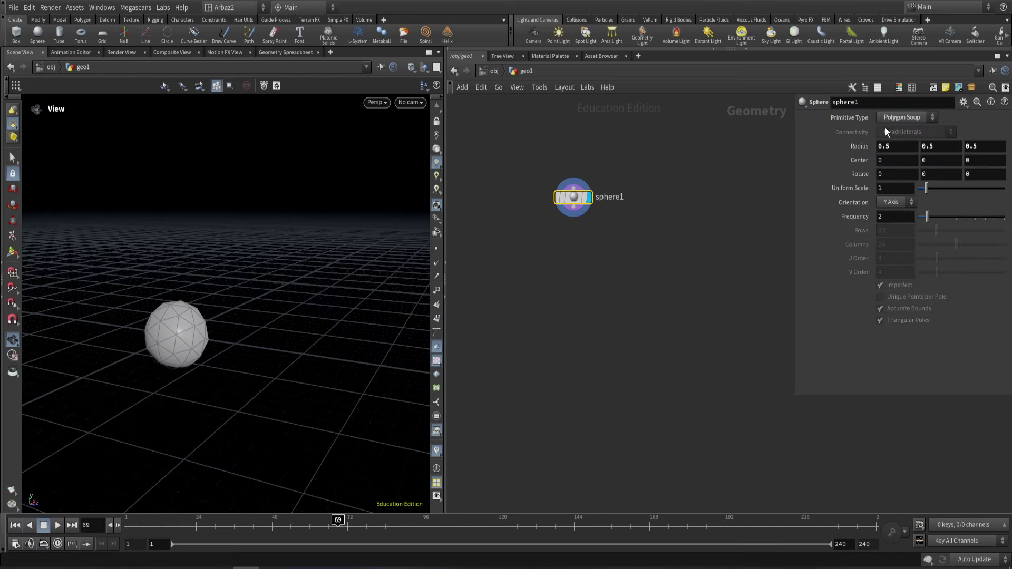
click(897, 117)
click(906, 133)
drag(927, 216, 985, 216)
drag(190, 343, 223, 305)
- Open the HScript Textport and list the hidden geometry operators with the command opunhide Sop
click(97, 8)
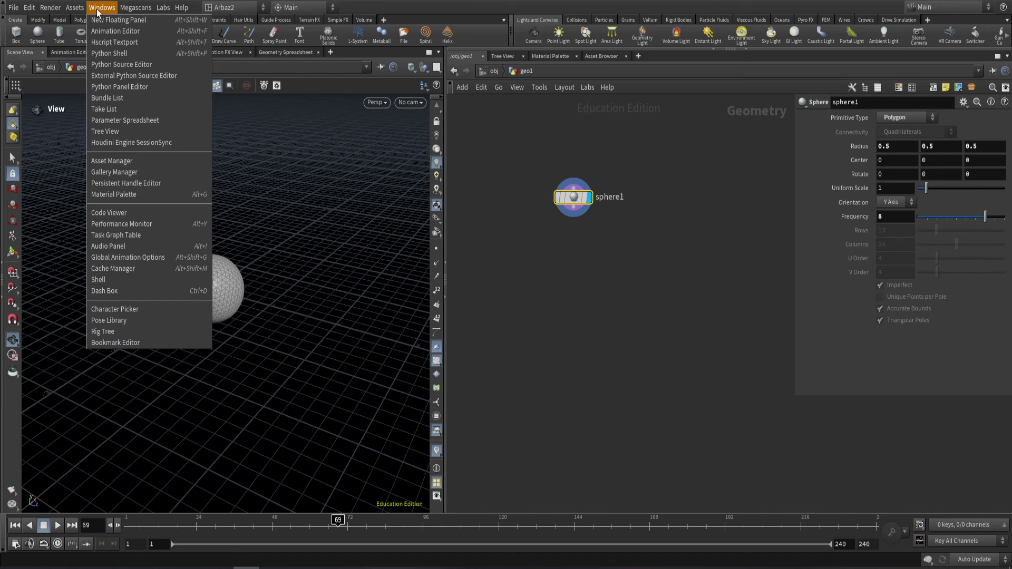
click(106, 42)
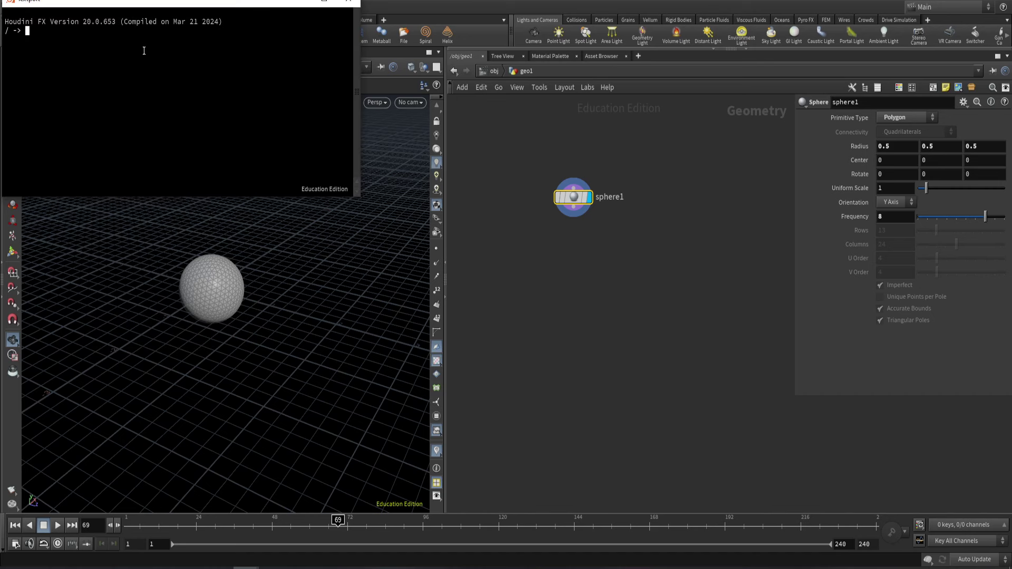
drag(116, 7, 258, 61)
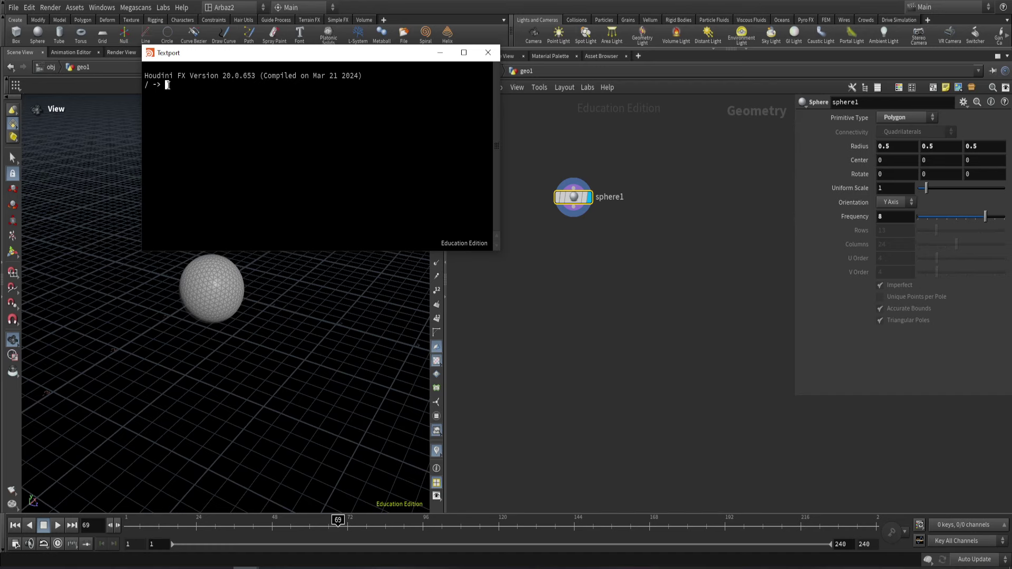
text(opun)
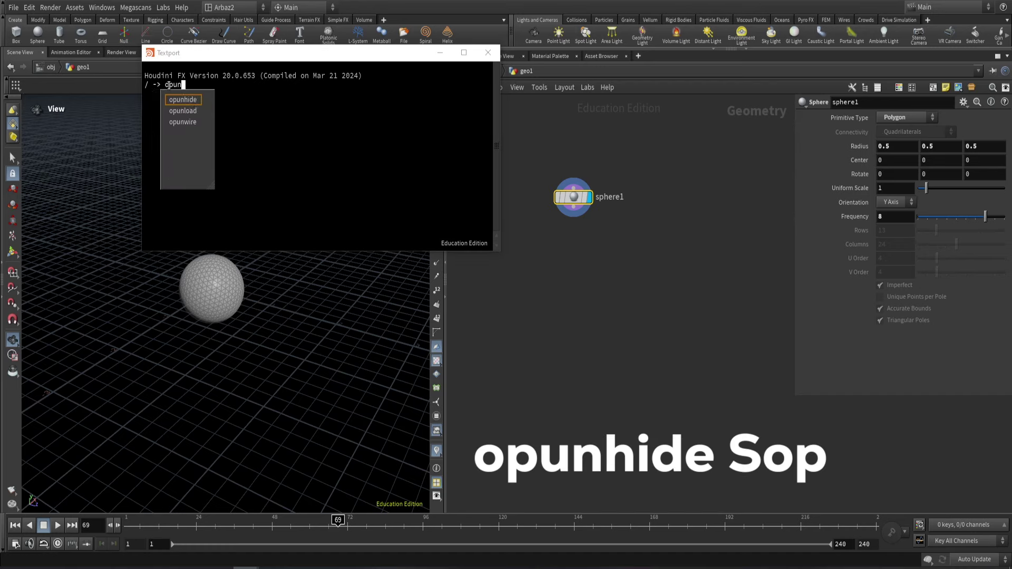
text(hide )
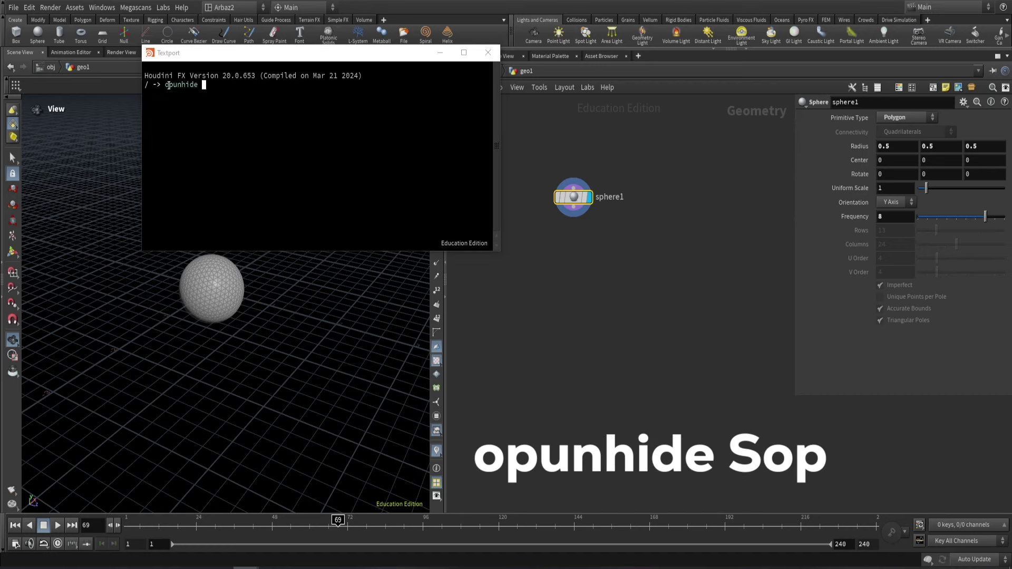
text(Sop)
key(Return)
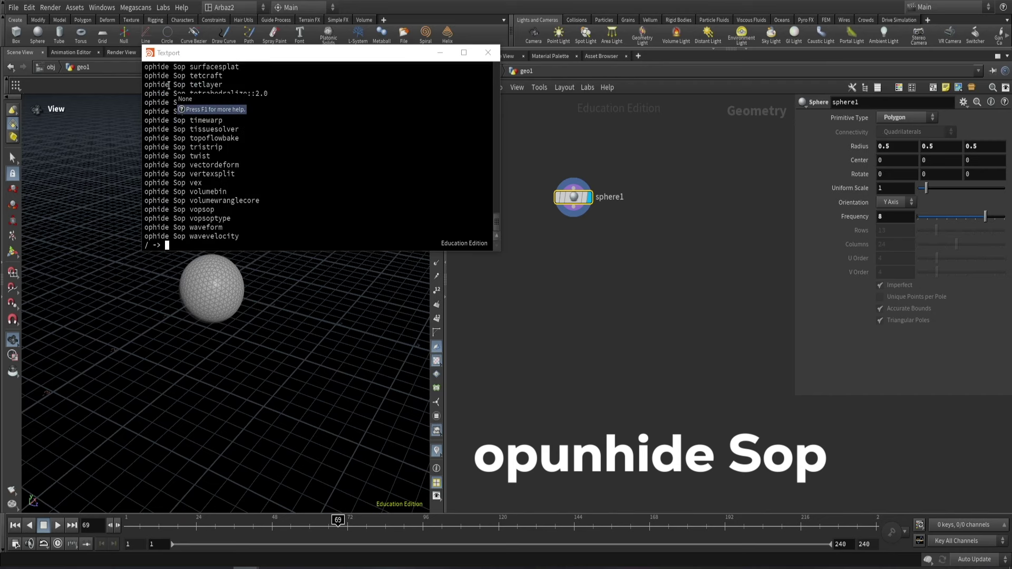
- Find and highlight mountain::2.0 in the list of hidden operators, and return to the command prompt
scroll(226, 207, up, 20)
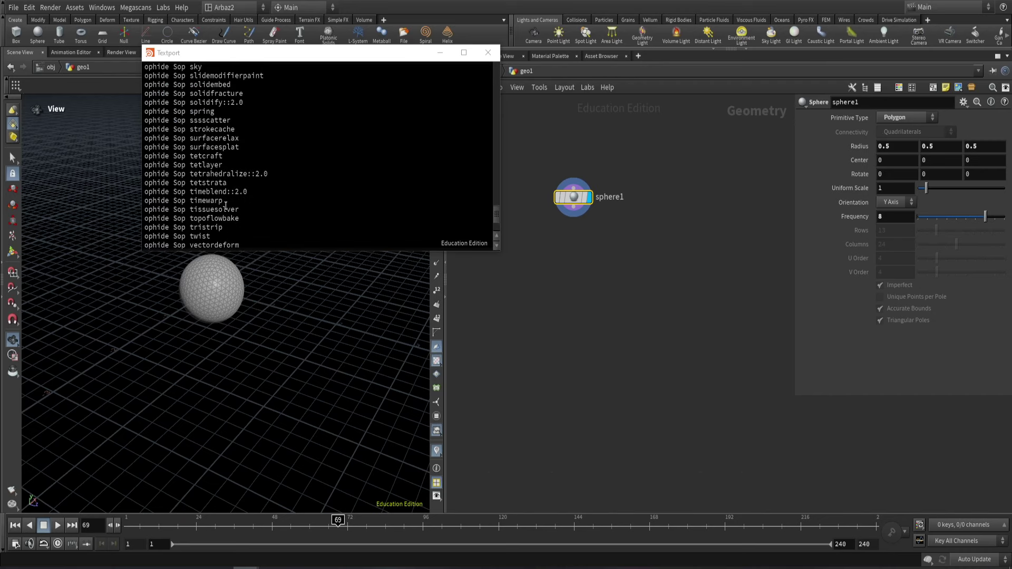
scroll(226, 206, up, 3)
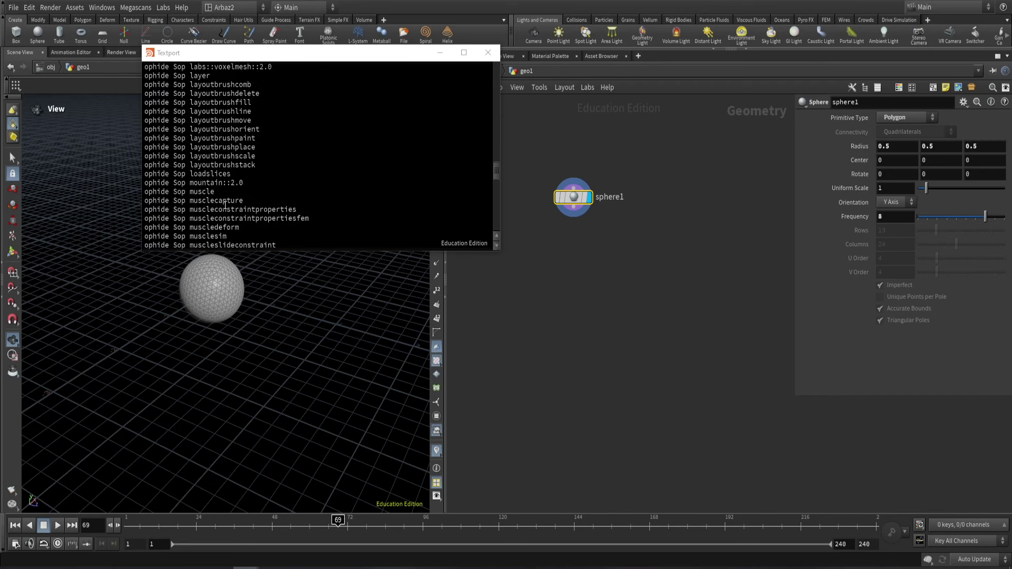
drag(193, 182, 256, 183)
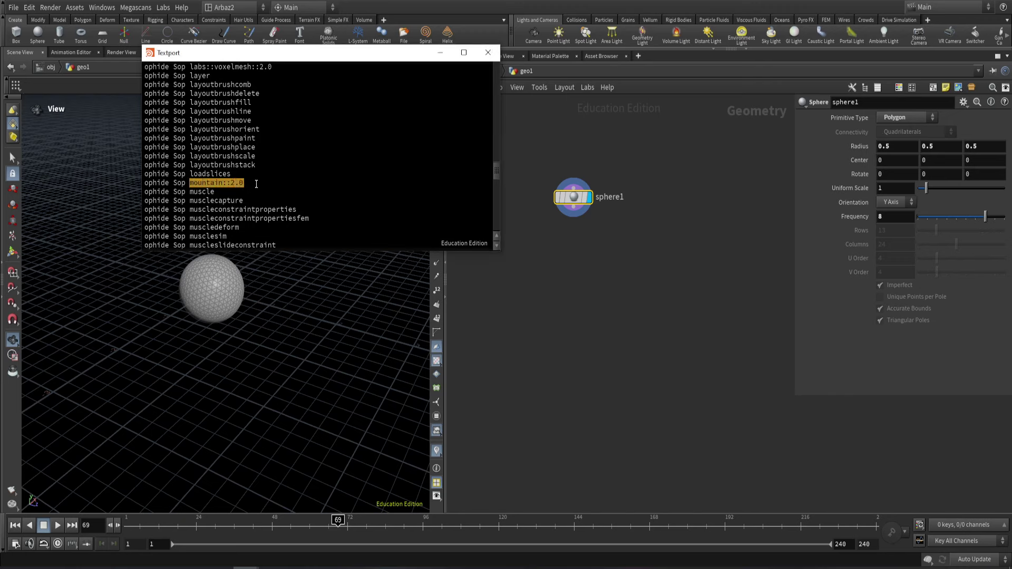
scroll(399, 176, down, 7)
drag(496, 187, 503, 246)
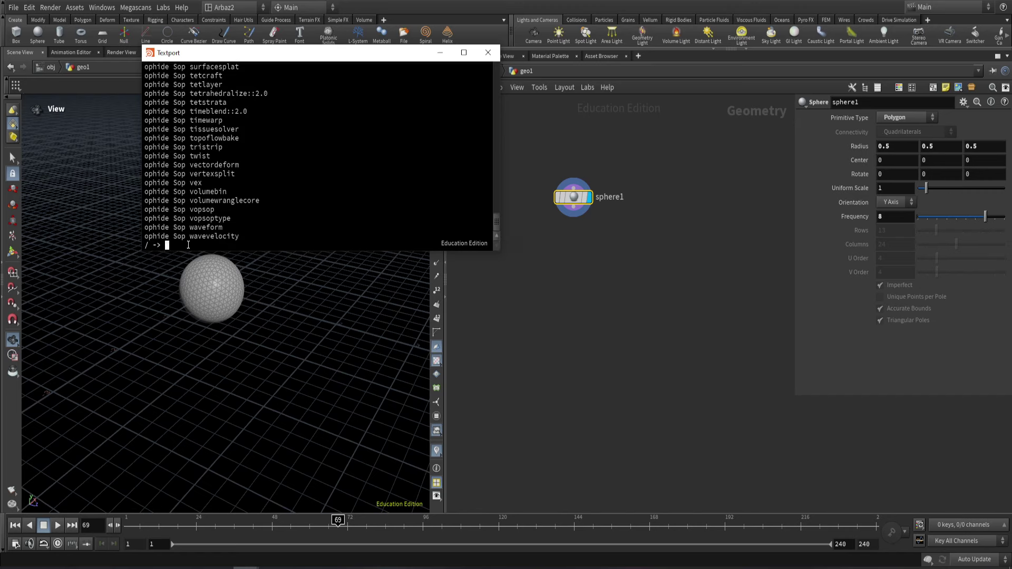
- Unhide the older Mountain node with the command opunhide Sop mountain::2.0, and close the Textport
text(p)
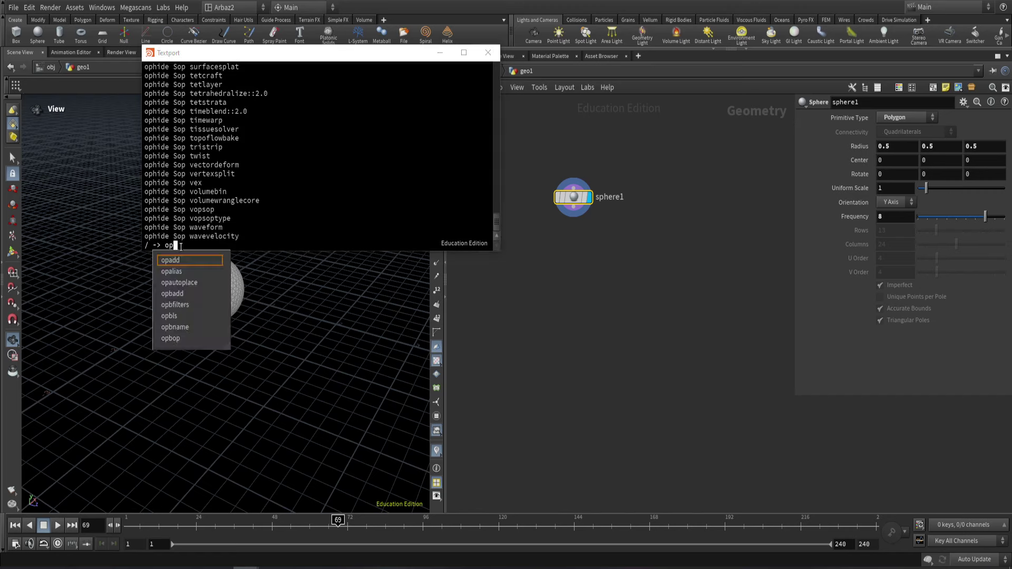
text(un)
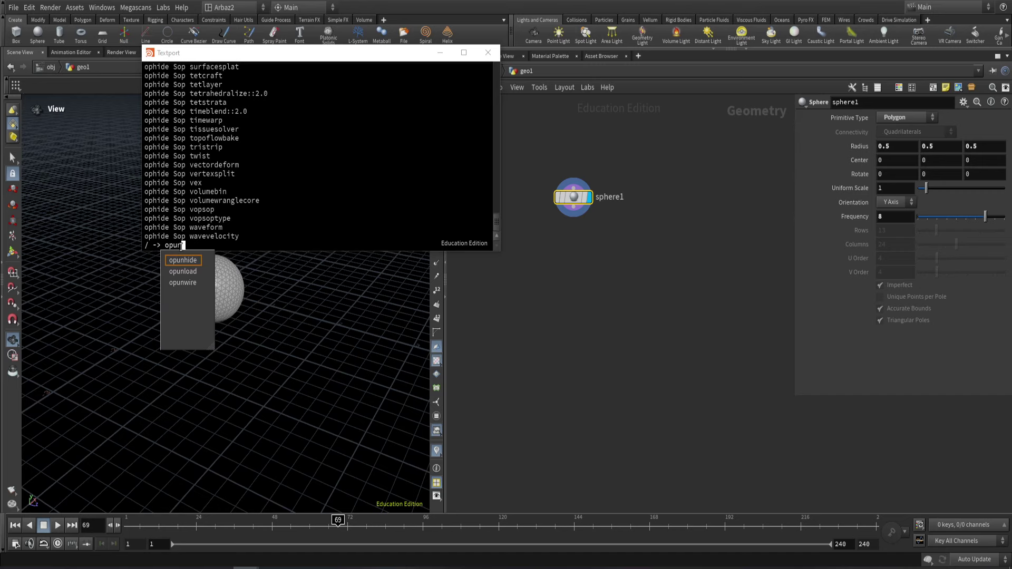
text(hi)
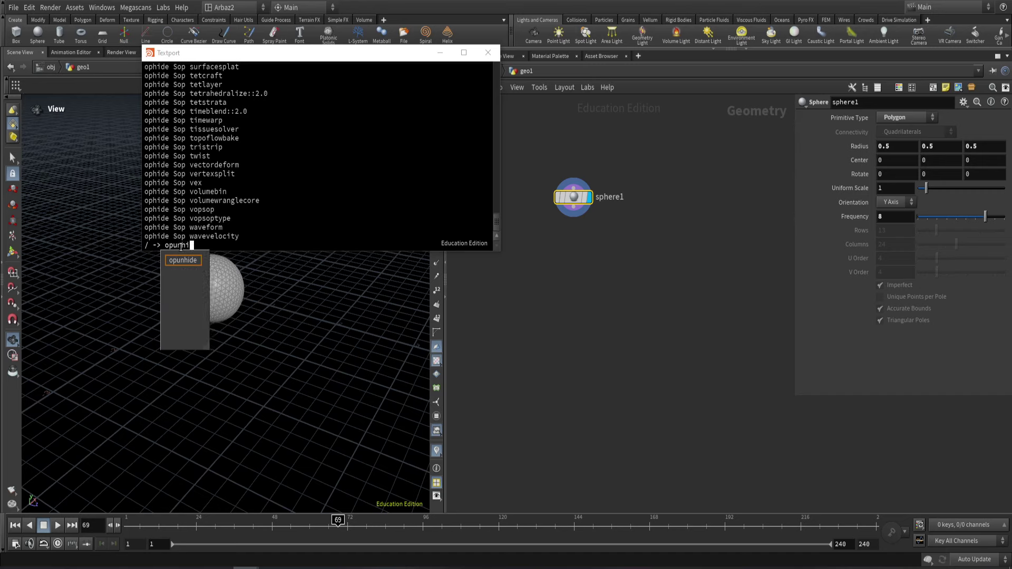
text(de Sop mountain::2.0)
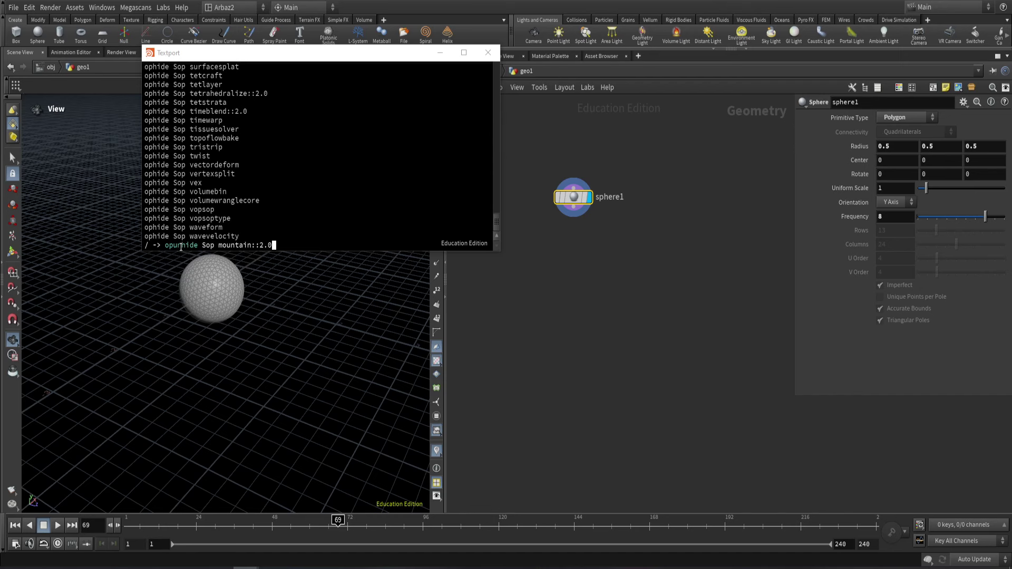
key(Return)
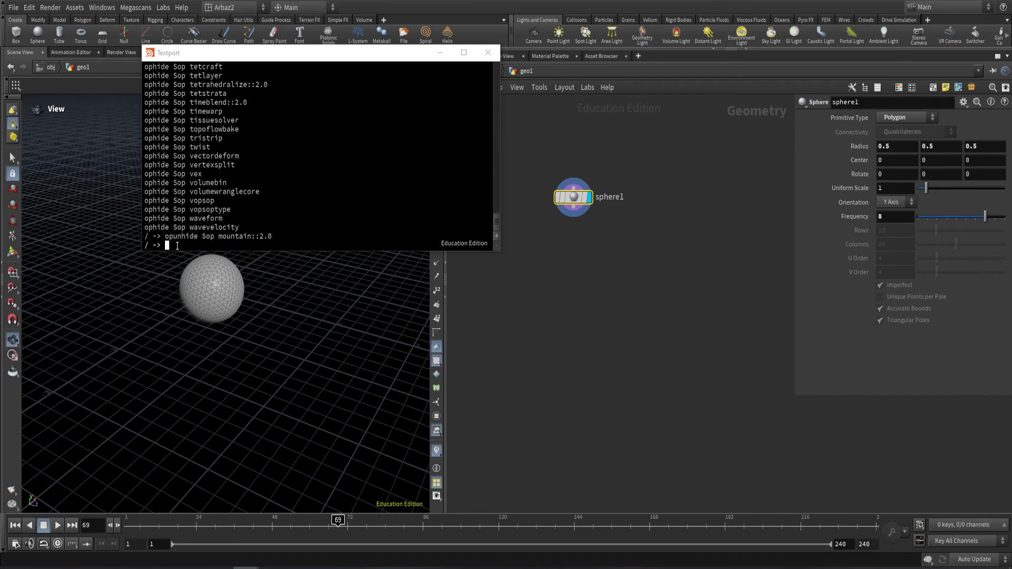
click(487, 52)
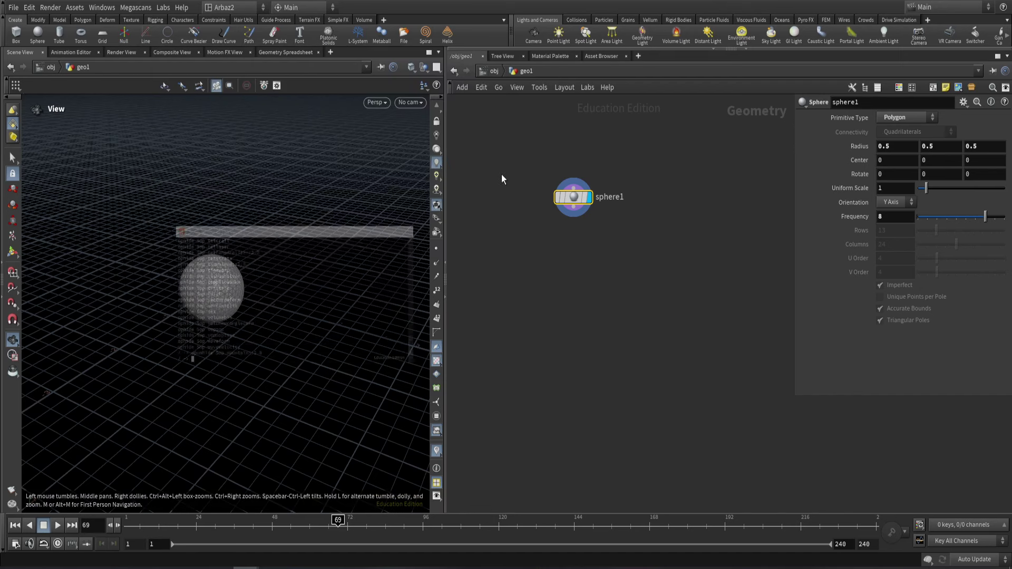
- Add the first listed Mountain (Deform) node below the sphere, wire the sphere into it and display the result
key(Tab)
text(mou)
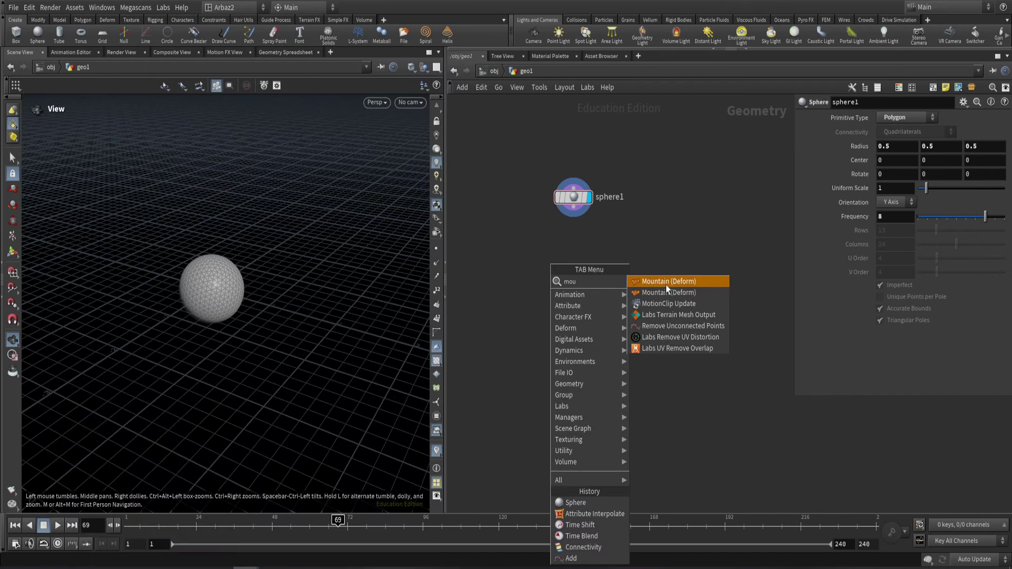
click(663, 285)
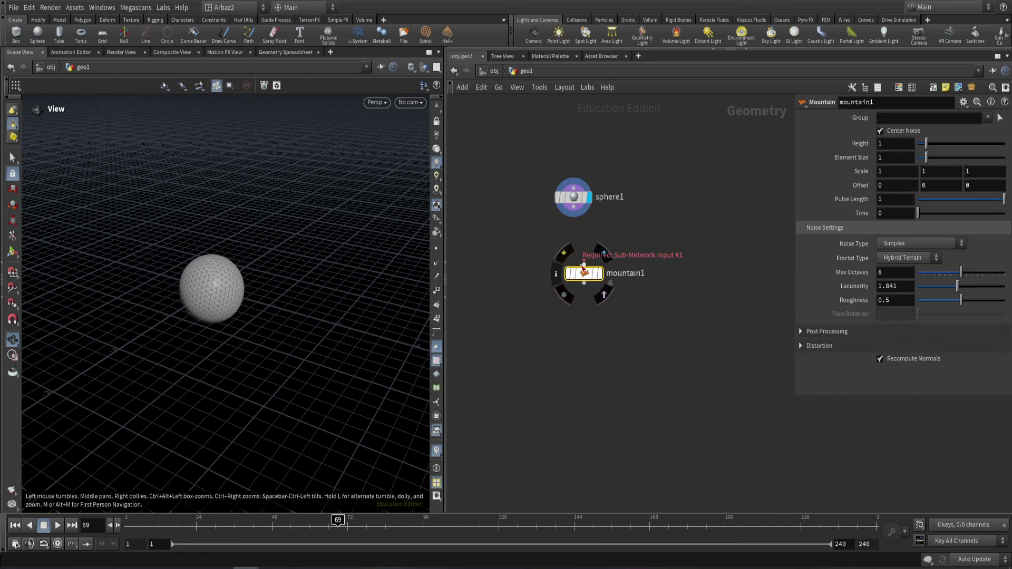
click(599, 274)
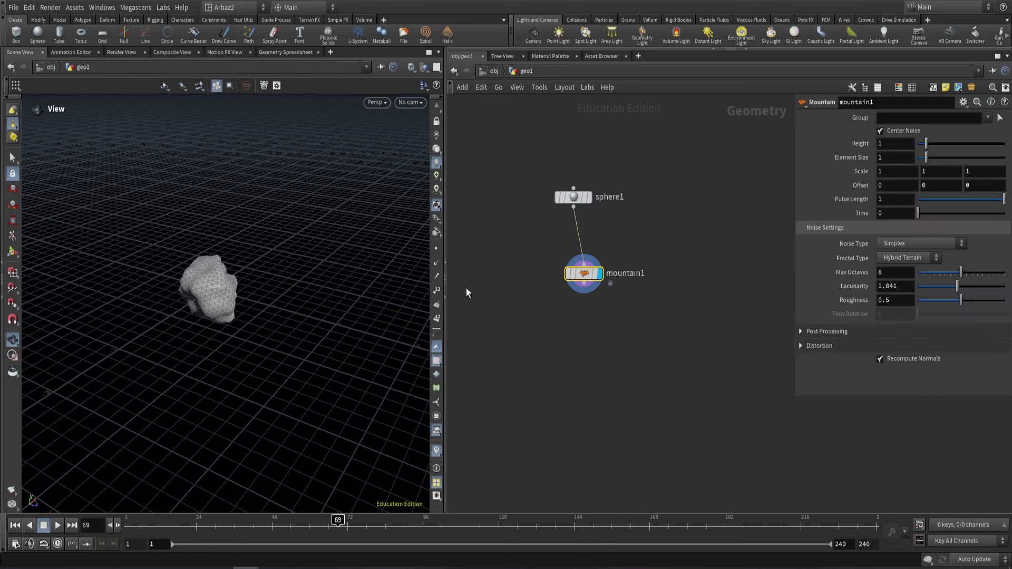
drag(253, 275, 313, 264)
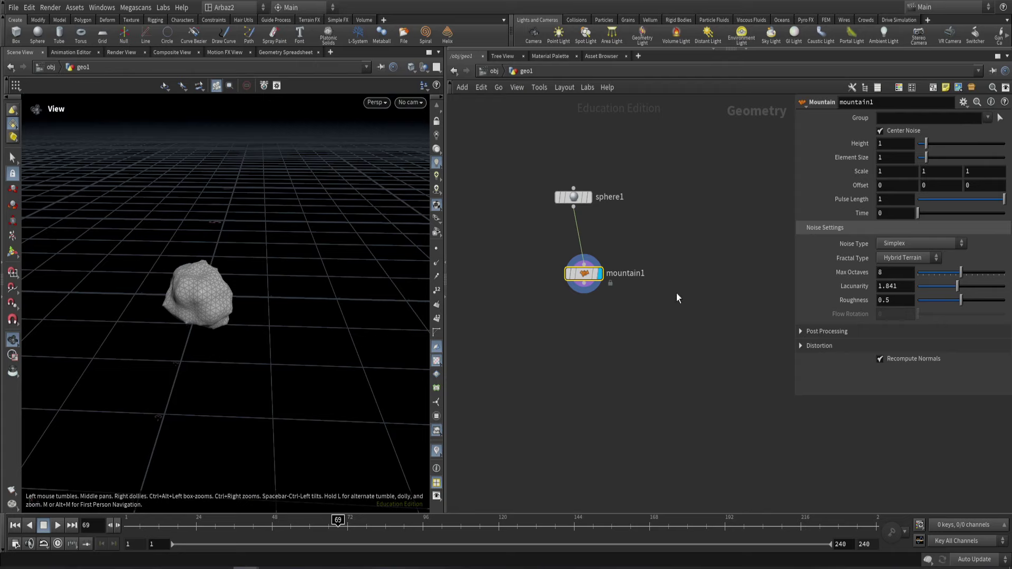